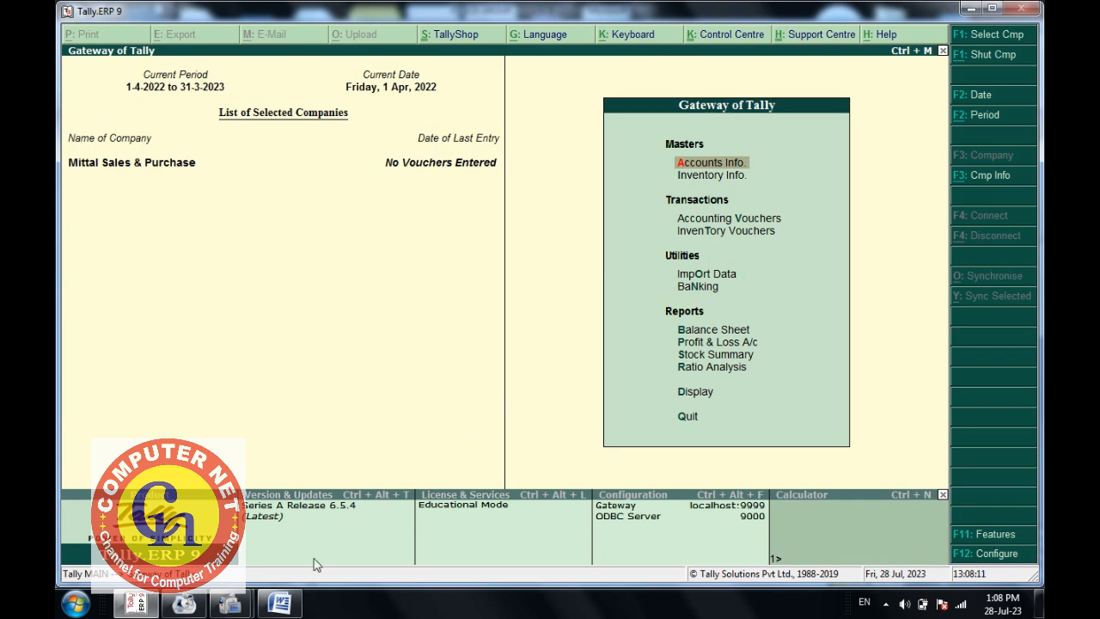
- Switch to the Word document STOCK GROUP, STOCK & UNIT and examine the Computer Items, Electronic Items and Mobile Items group headings
click(279, 606)
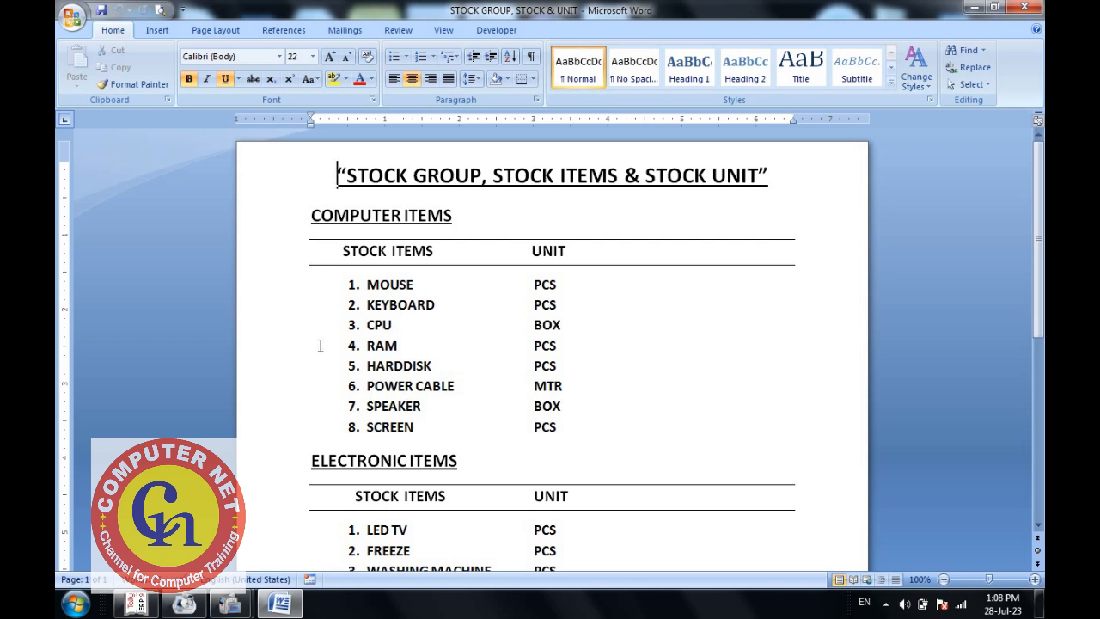
drag(307, 214, 465, 213)
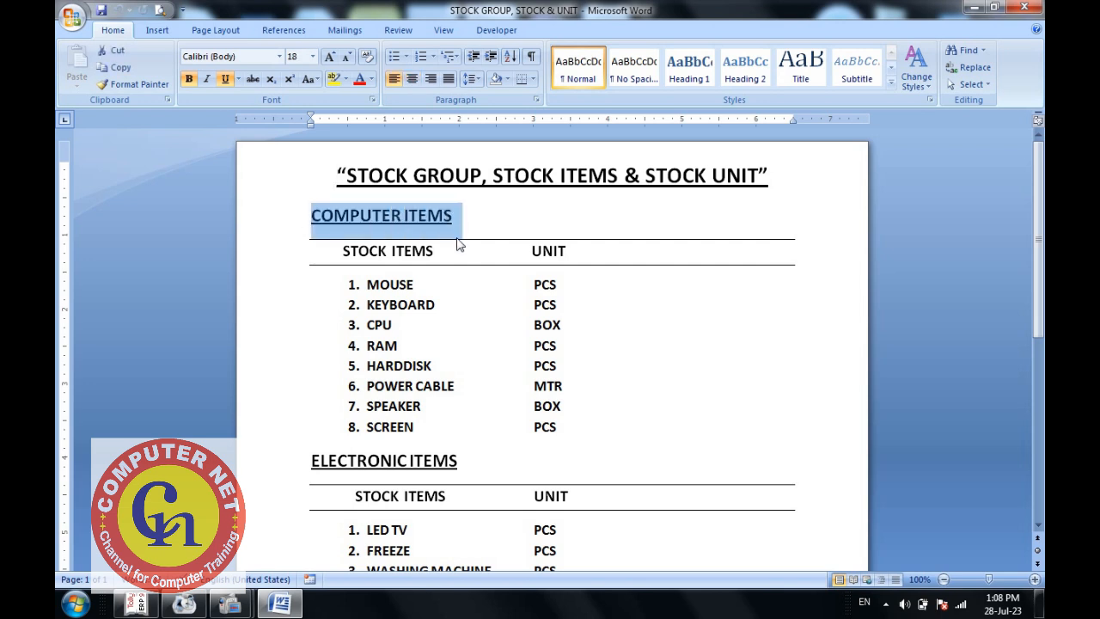
drag(311, 460, 465, 461)
scroll(465, 461, down, 4)
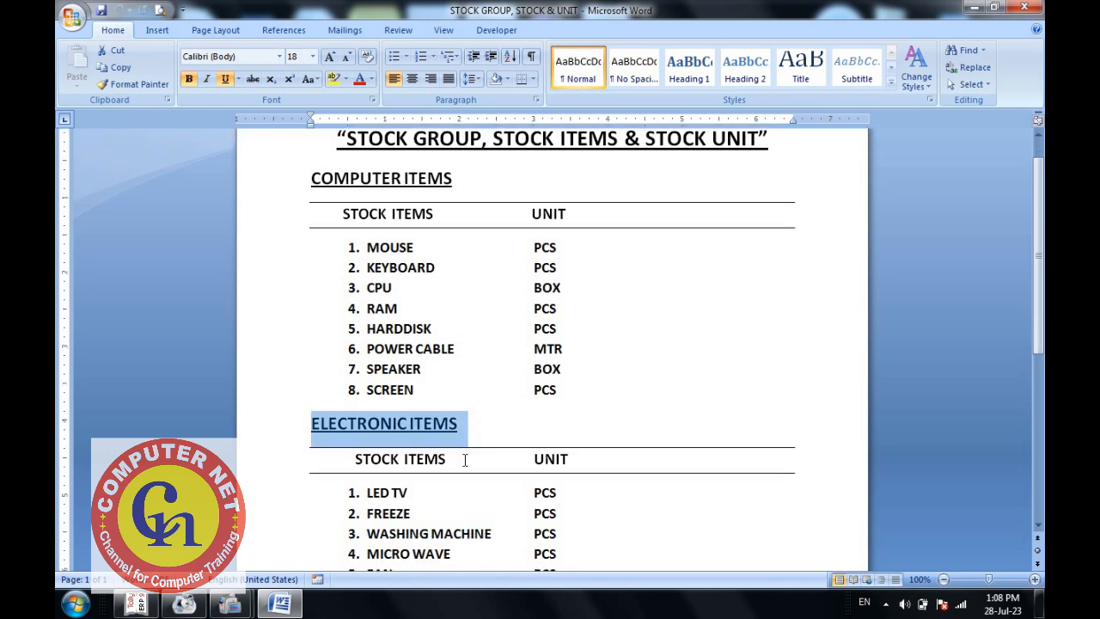
drag(311, 489, 426, 486)
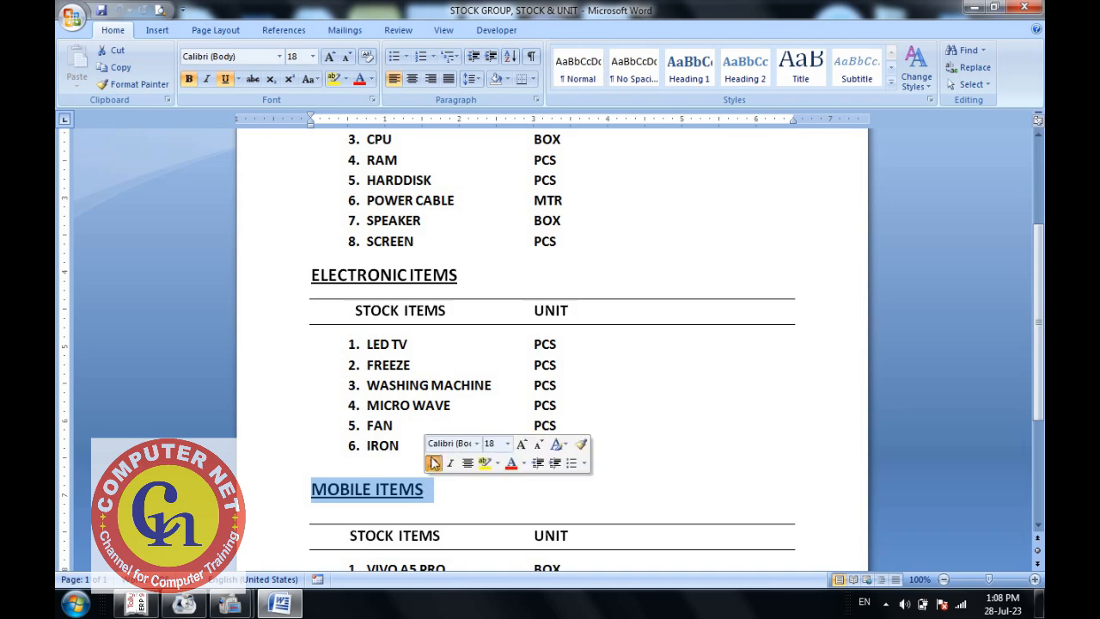
scroll(438, 453, up, 2)
scroll(439, 453, up, 2)
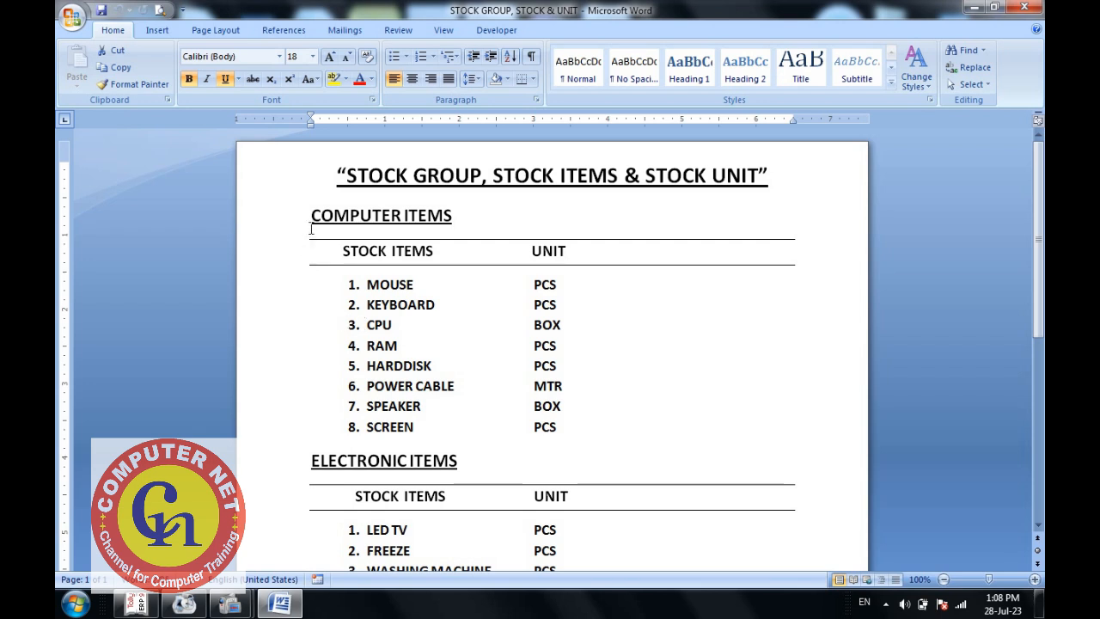
drag(311, 215, 462, 217)
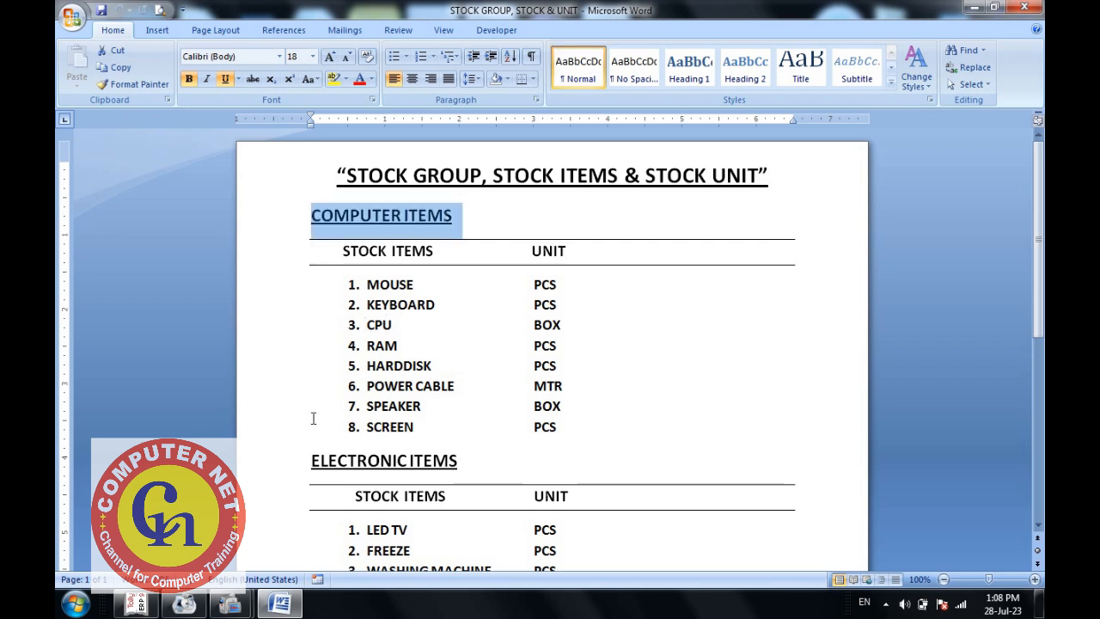
drag(311, 456, 440, 457)
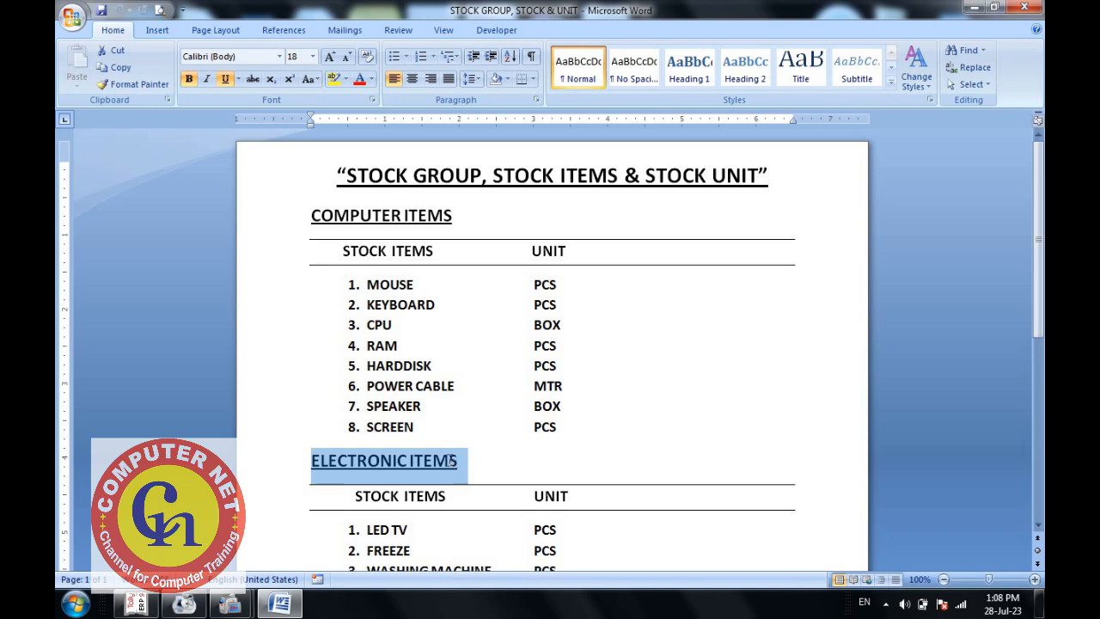
scroll(446, 461, down, 2)
scroll(448, 462, down, 2)
drag(311, 489, 392, 488)
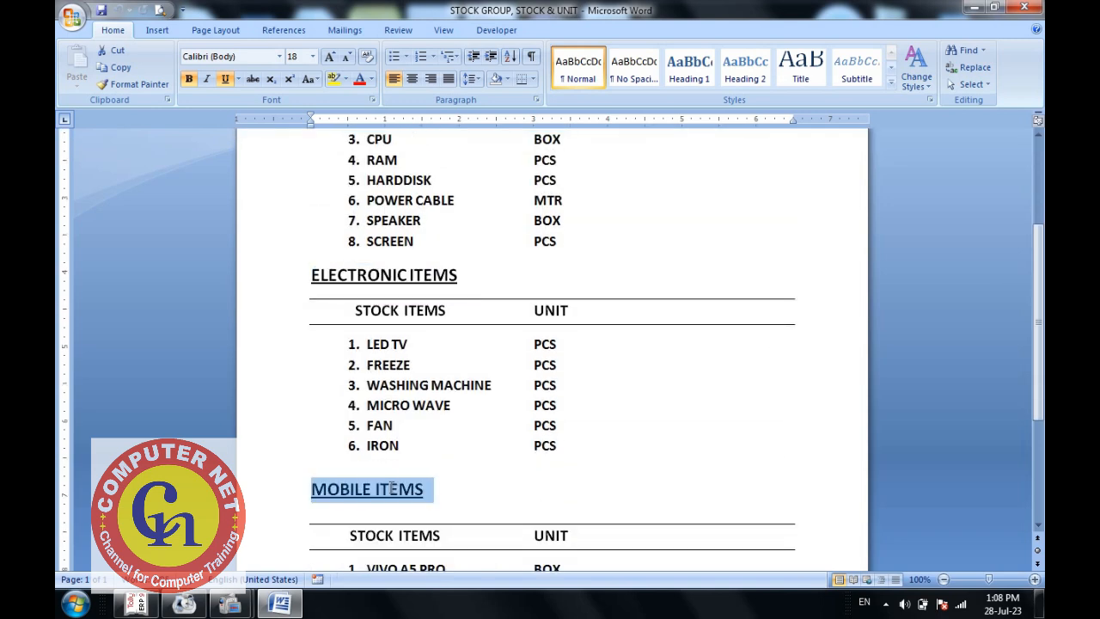
scroll(413, 446, up, 4)
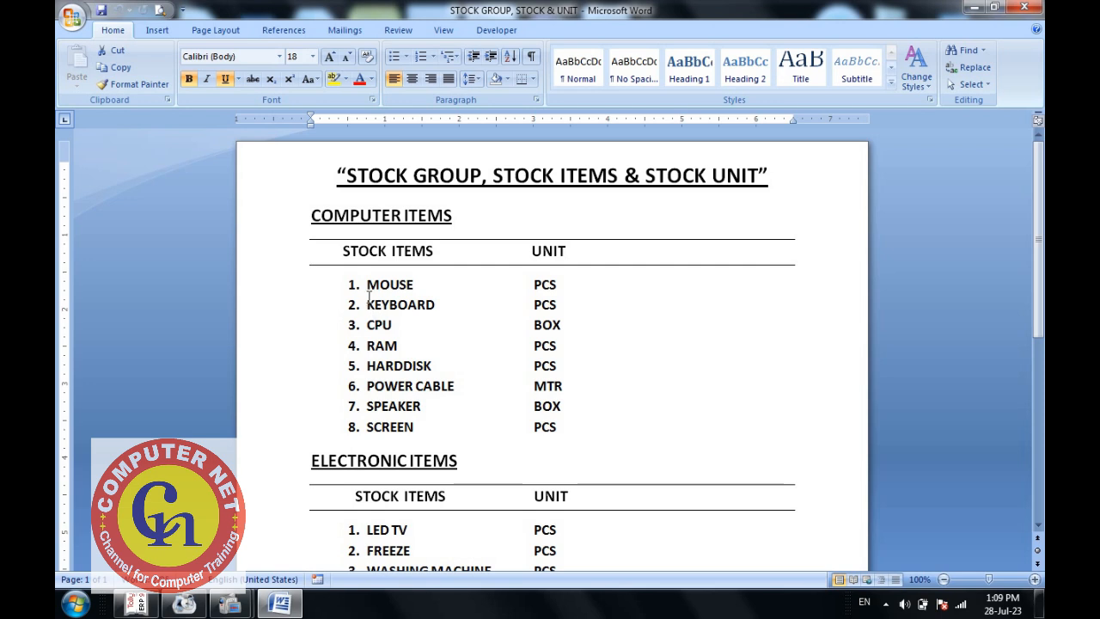
- Examine the stock items listed under the Computer Items, Electronic Items and Mobile Items groups
drag(367, 283, 420, 426)
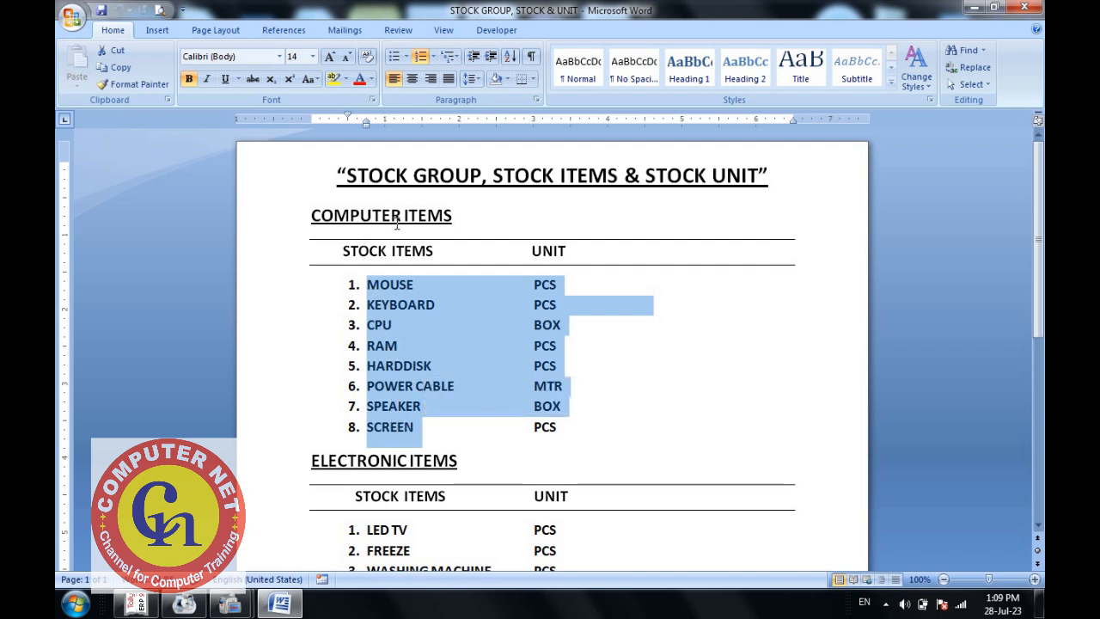
scroll(387, 348, down, 1)
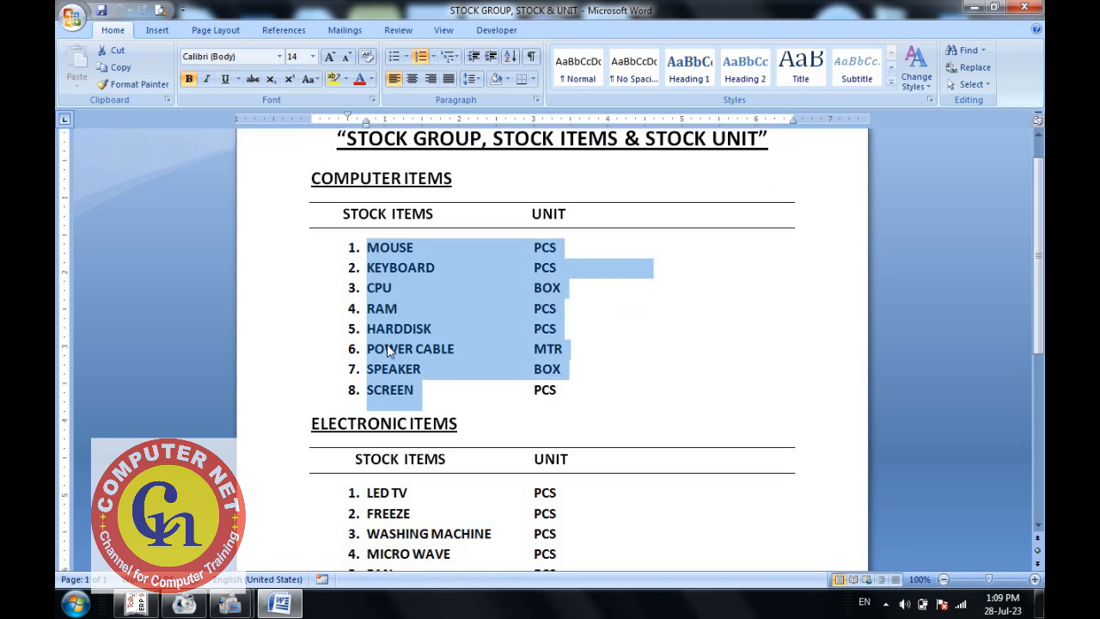
scroll(378, 432, down, 2)
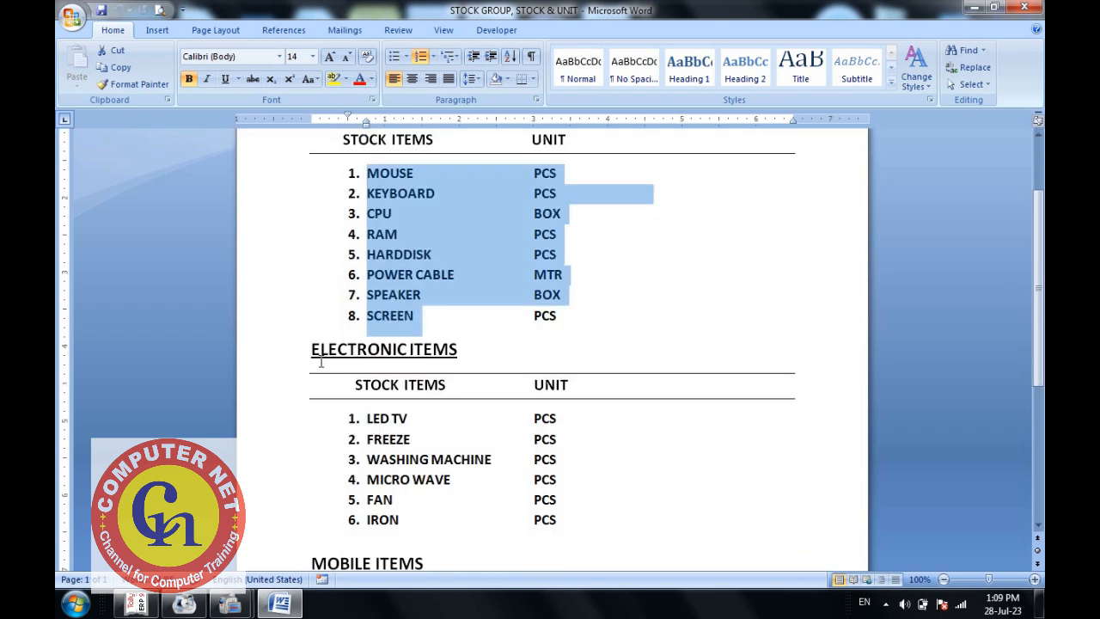
drag(312, 349, 449, 348)
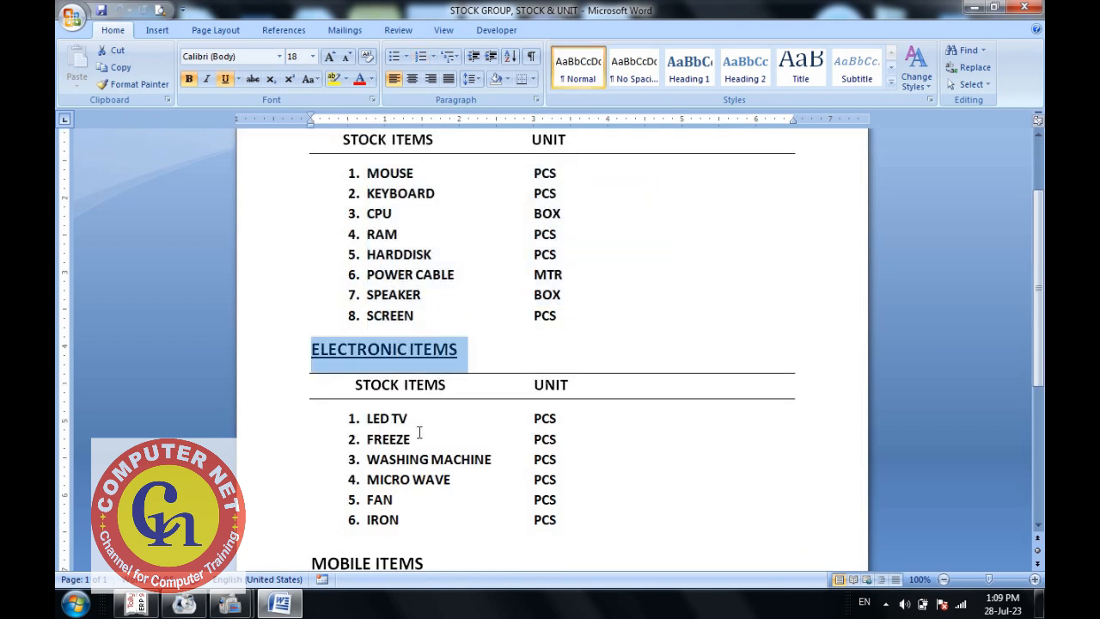
drag(368, 417, 407, 513)
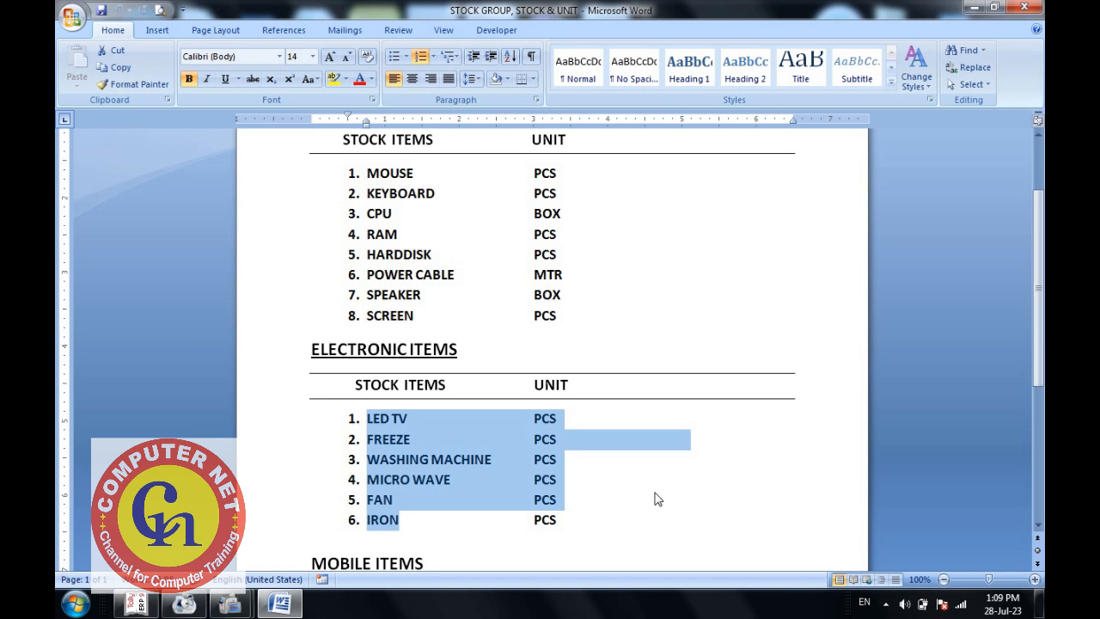
scroll(657, 499, down, 5)
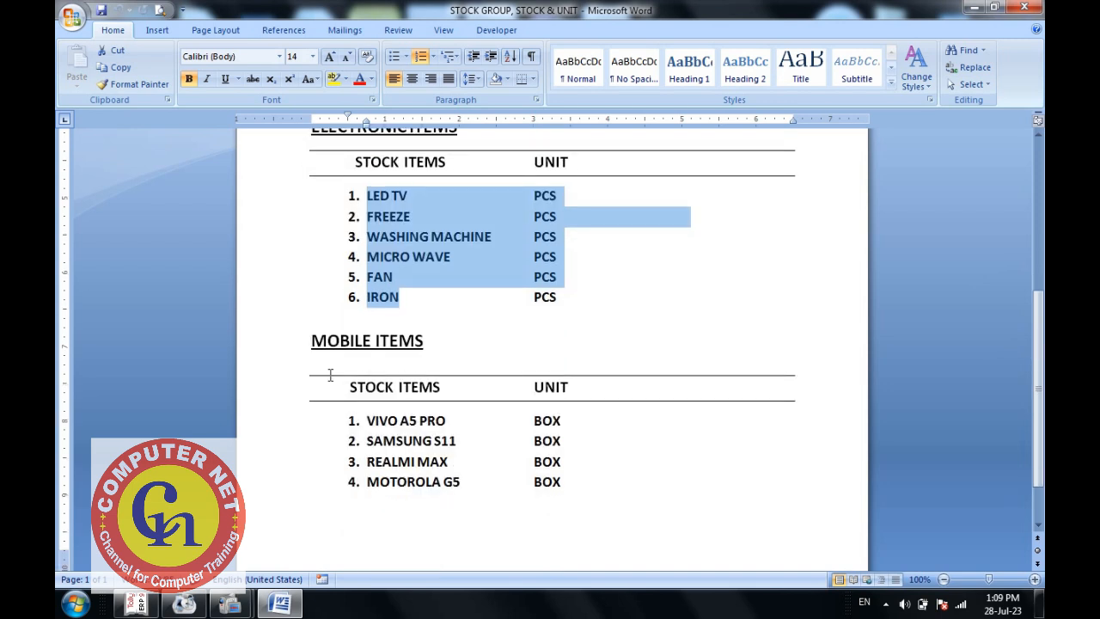
drag(310, 340, 412, 341)
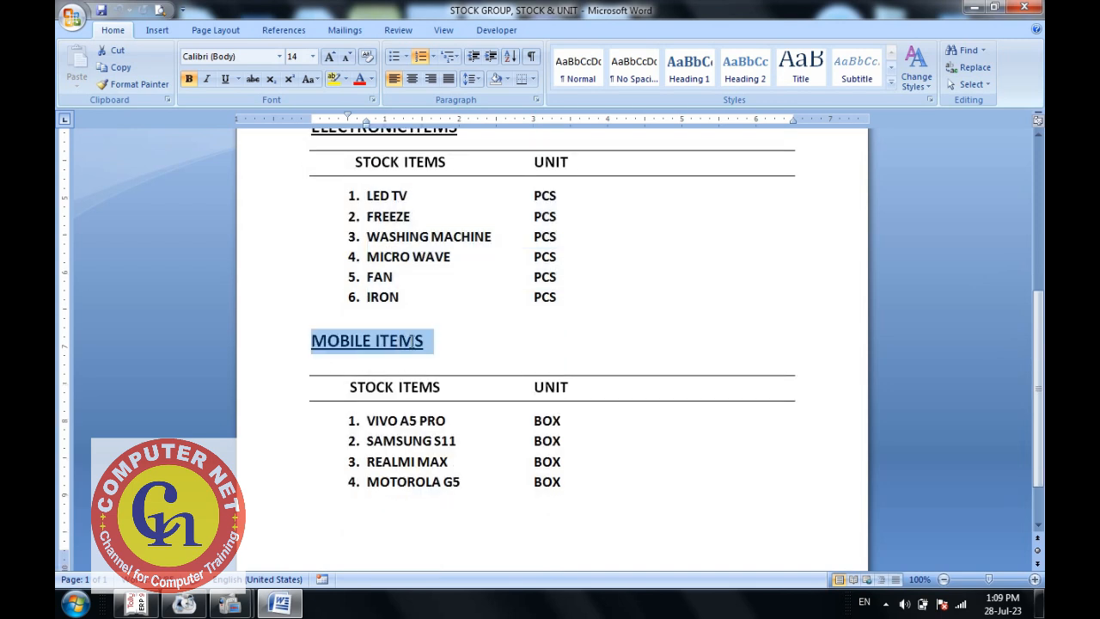
drag(366, 421, 442, 422)
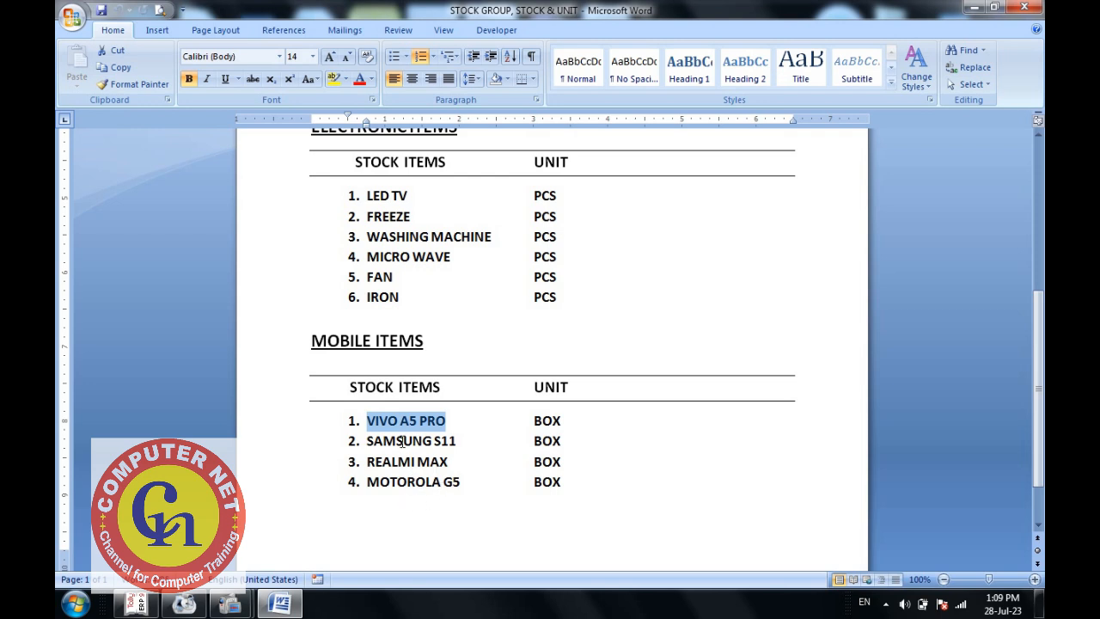
drag(316, 341, 428, 341)
- Examine the units assigned to the stock items in all three groups, including PCS, BOX and MTR
scroll(436, 350, up, 2)
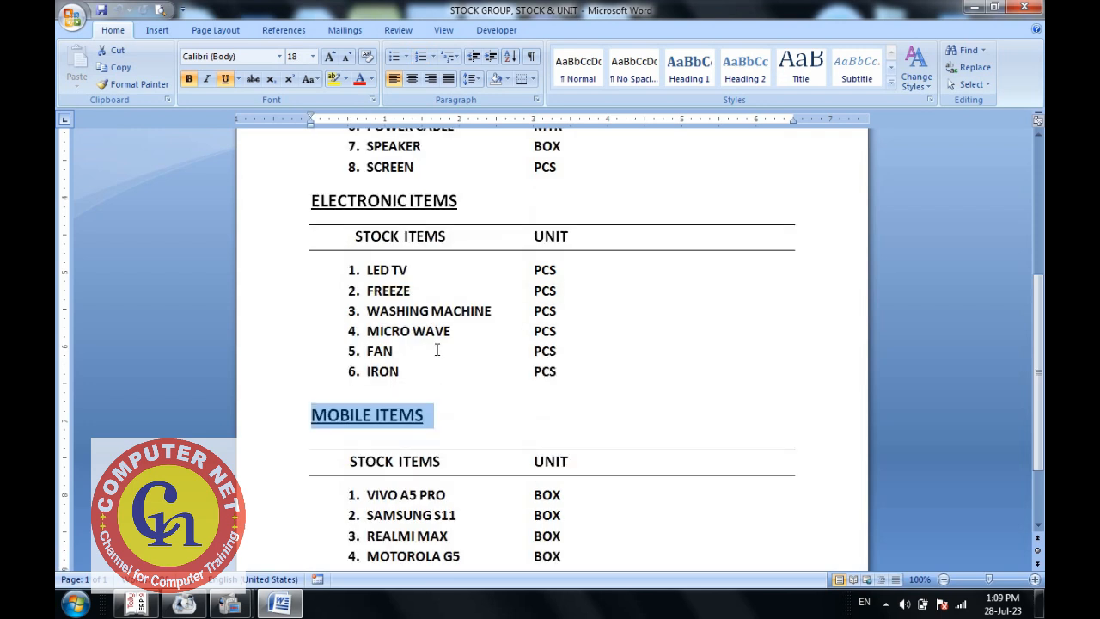
scroll(436, 350, up, 4)
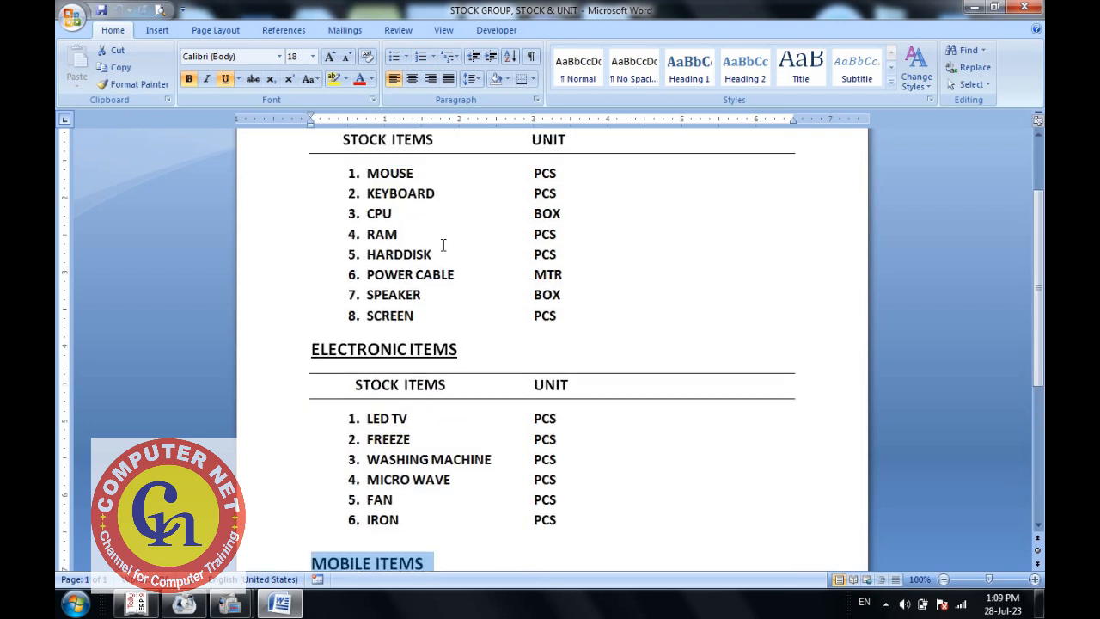
scroll(490, 221, up, 1)
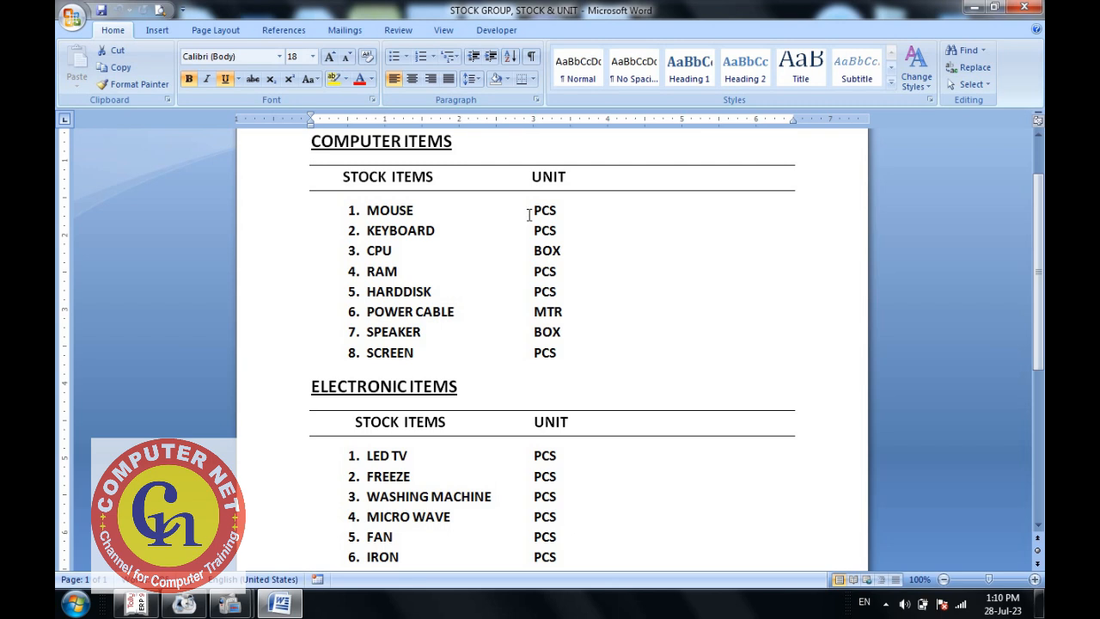
drag(530, 213, 557, 215)
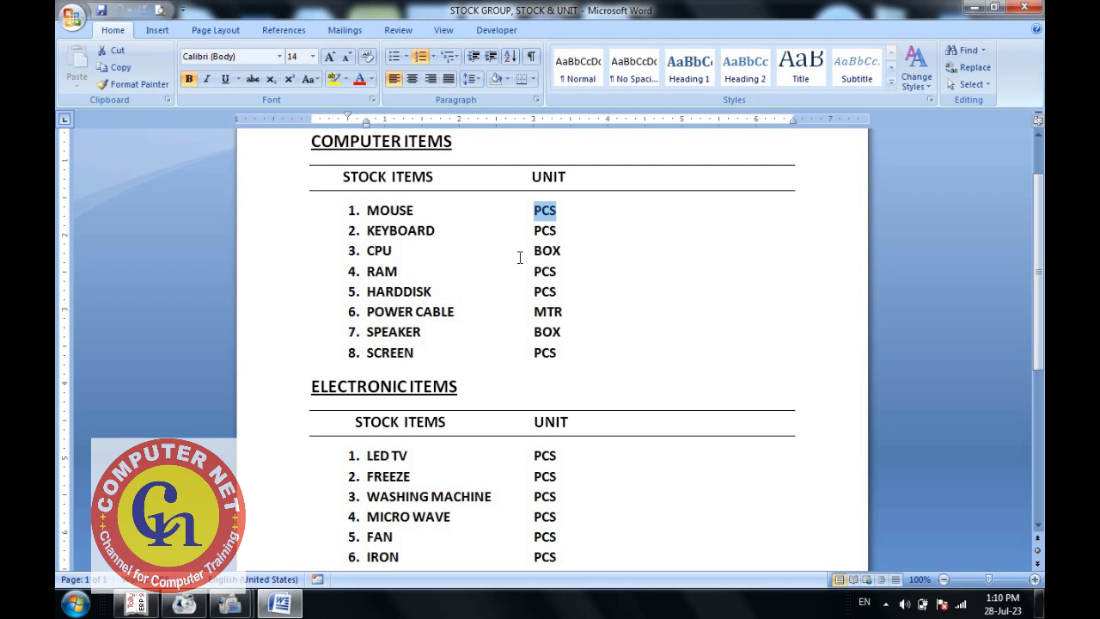
click(530, 250)
drag(530, 250, 562, 251)
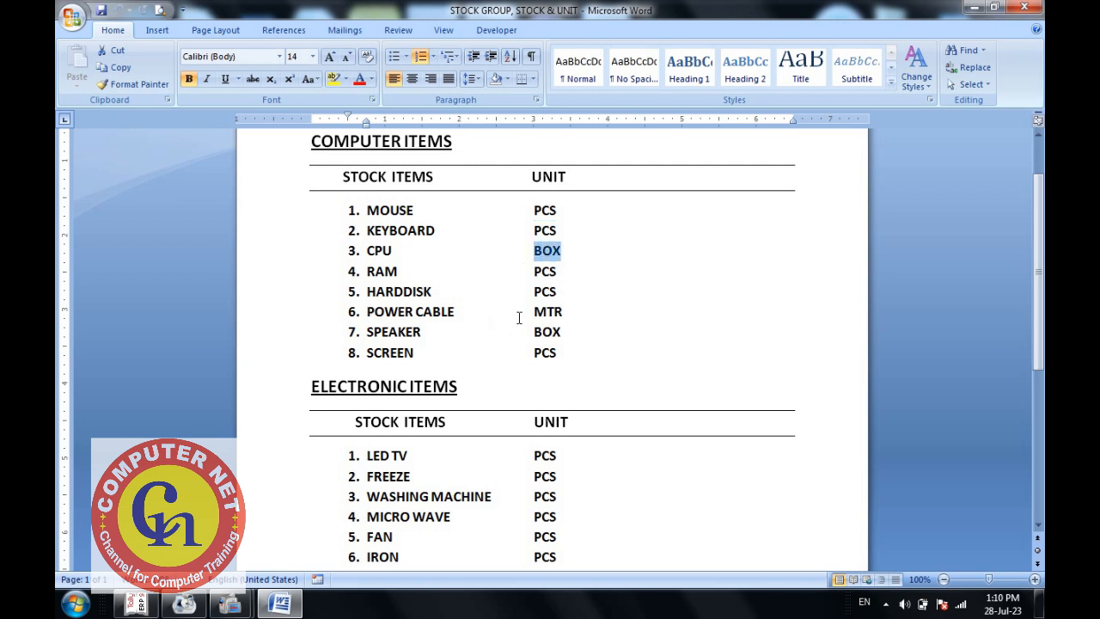
drag(531, 311, 565, 313)
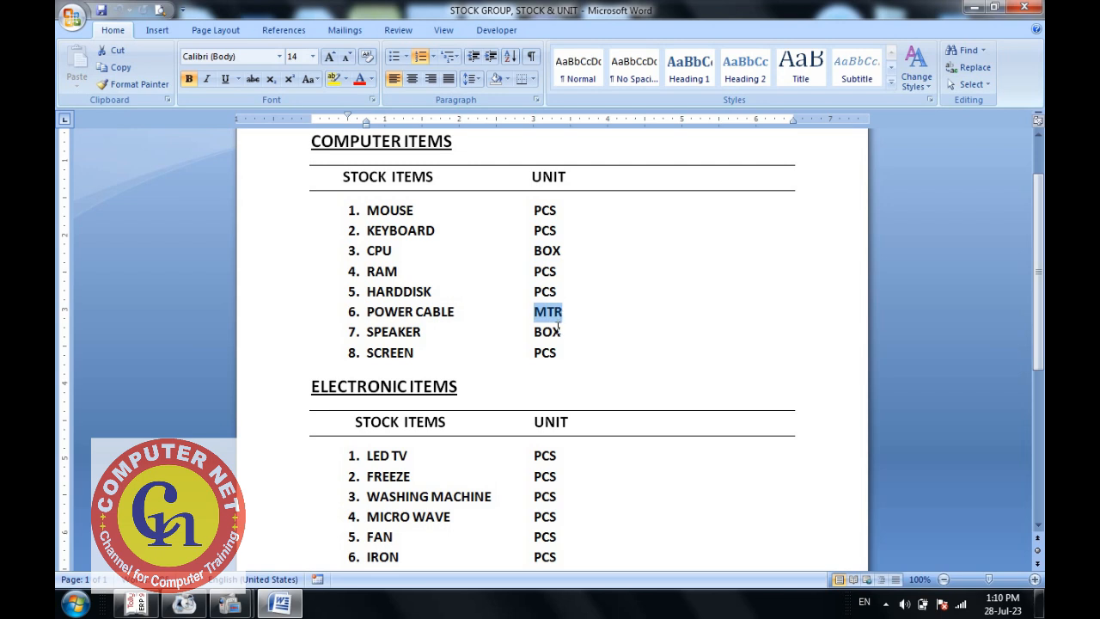
scroll(544, 348, down, 2)
scroll(544, 348, down, 1)
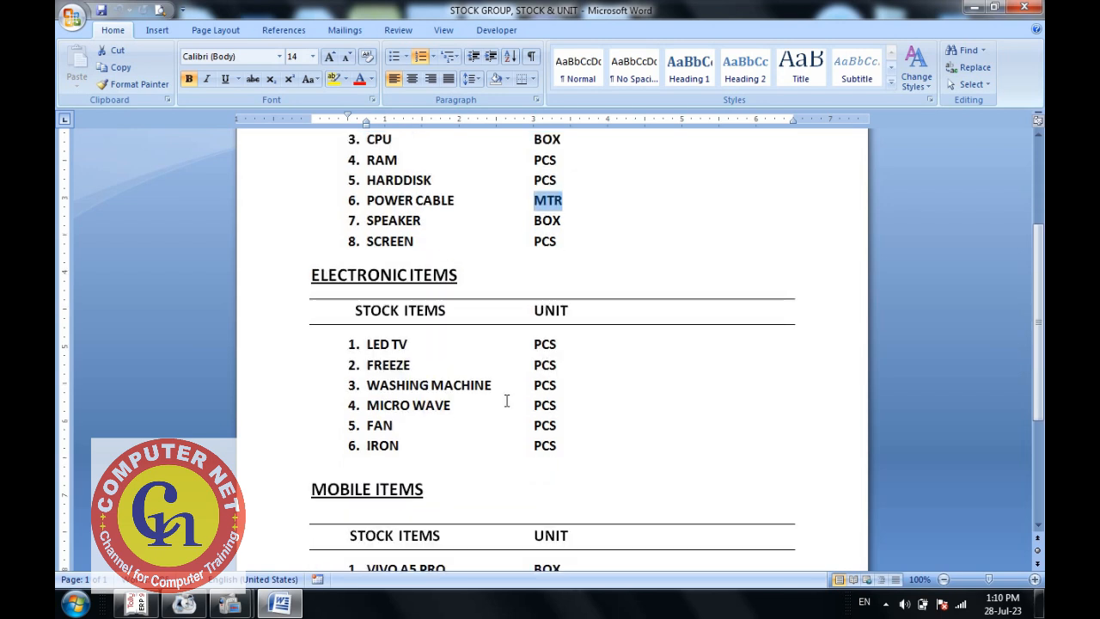
scroll(543, 395, down, 2)
scroll(543, 394, down, 3)
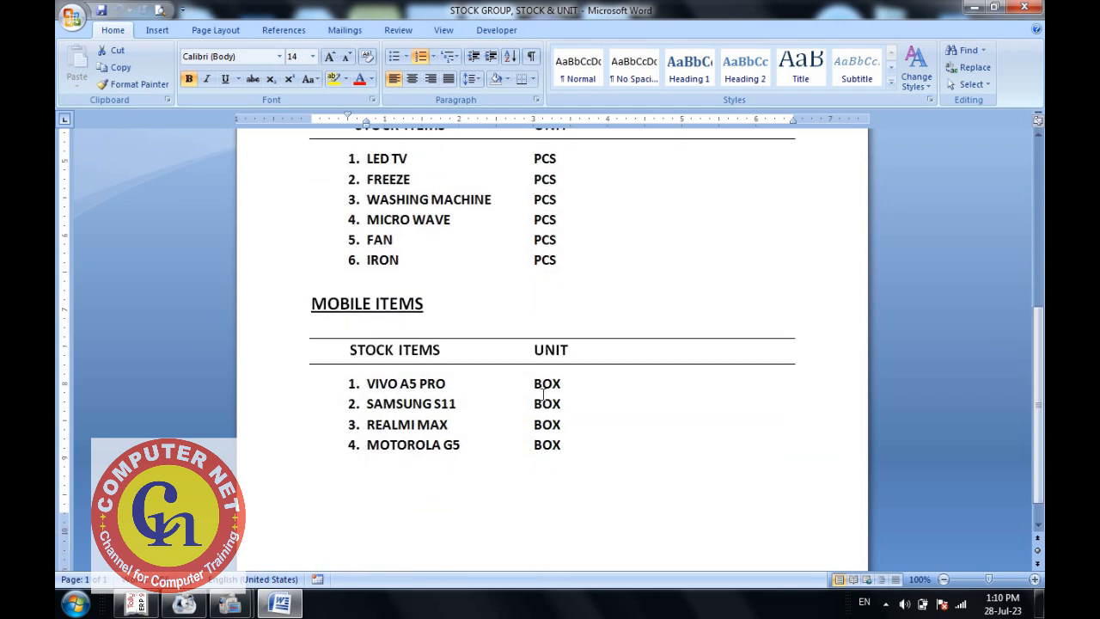
scroll(526, 379, up, 9)
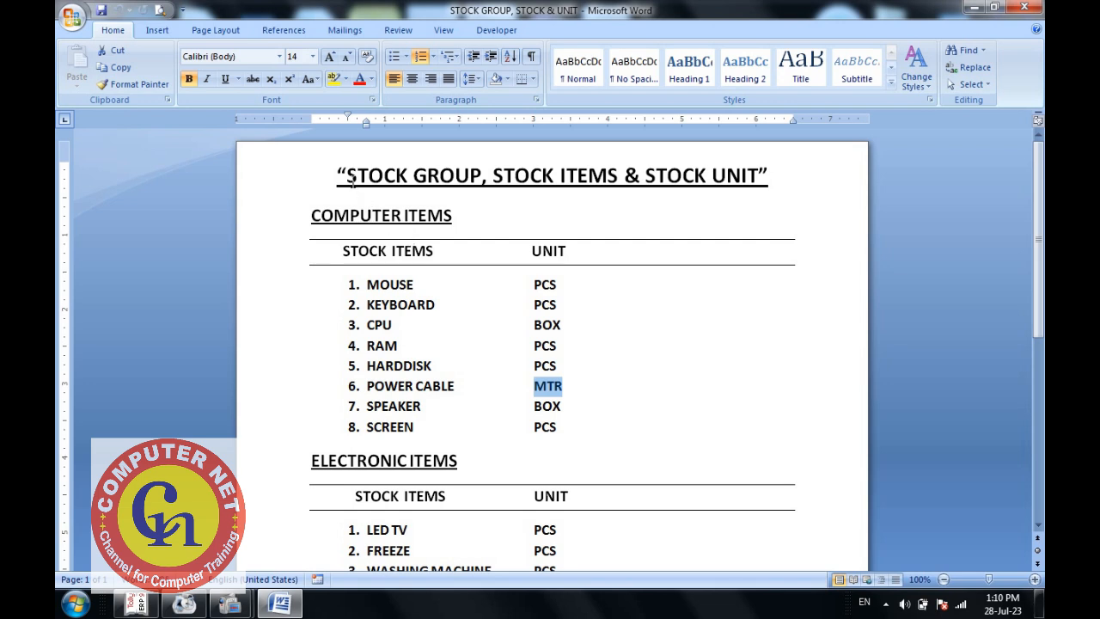
- Highlight the terms Stock Group, Stock Unit and Stock Items one after another in the document title
drag(347, 177, 482, 182)
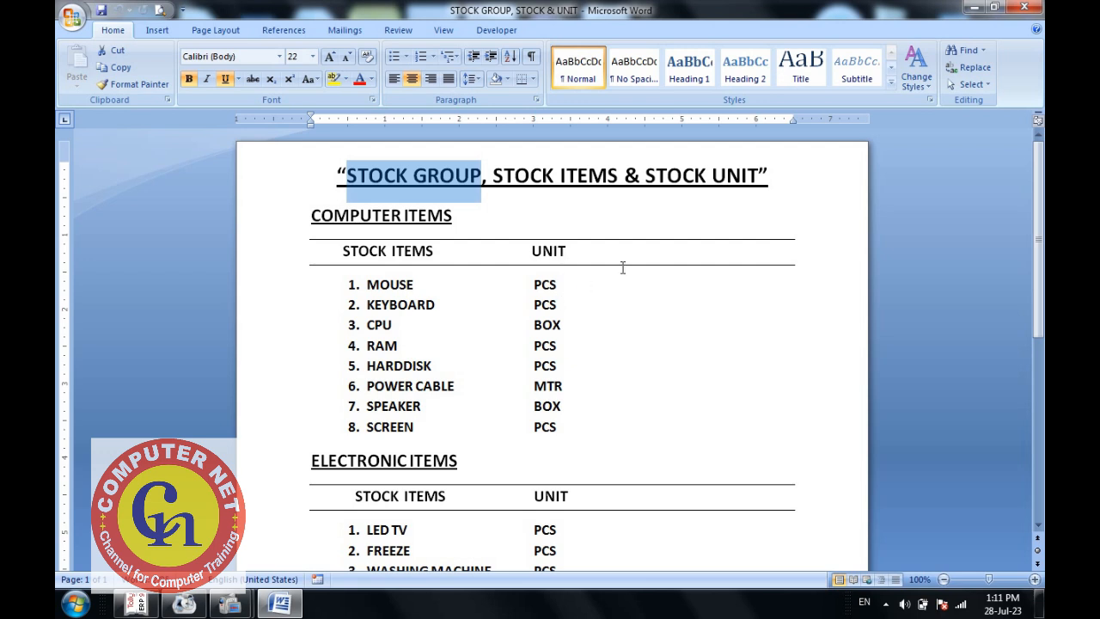
drag(647, 175, 758, 176)
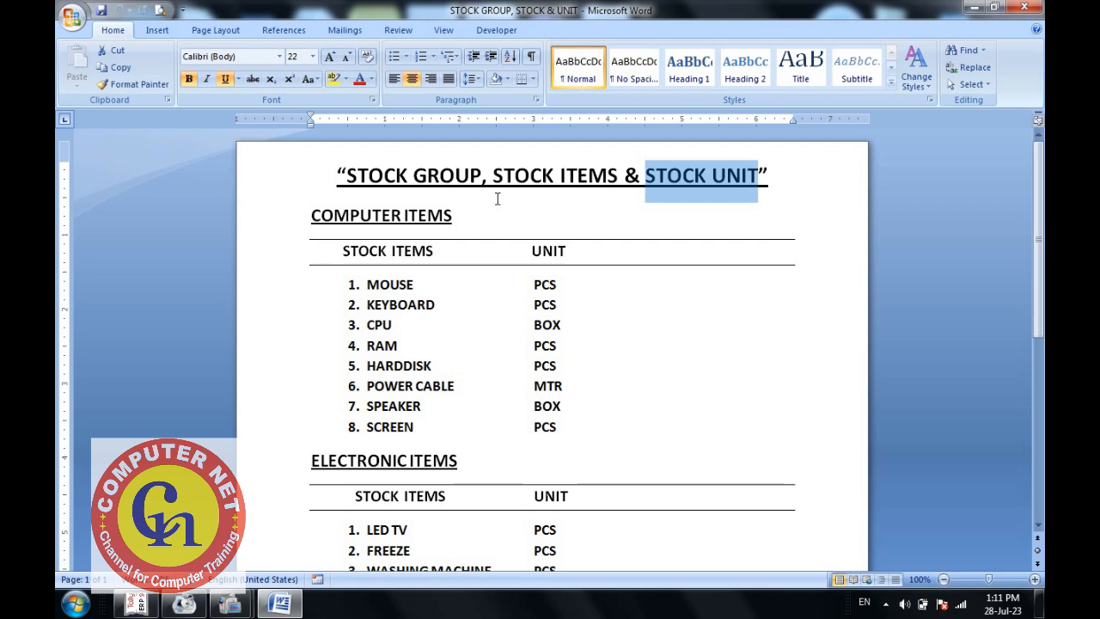
drag(493, 172, 588, 176)
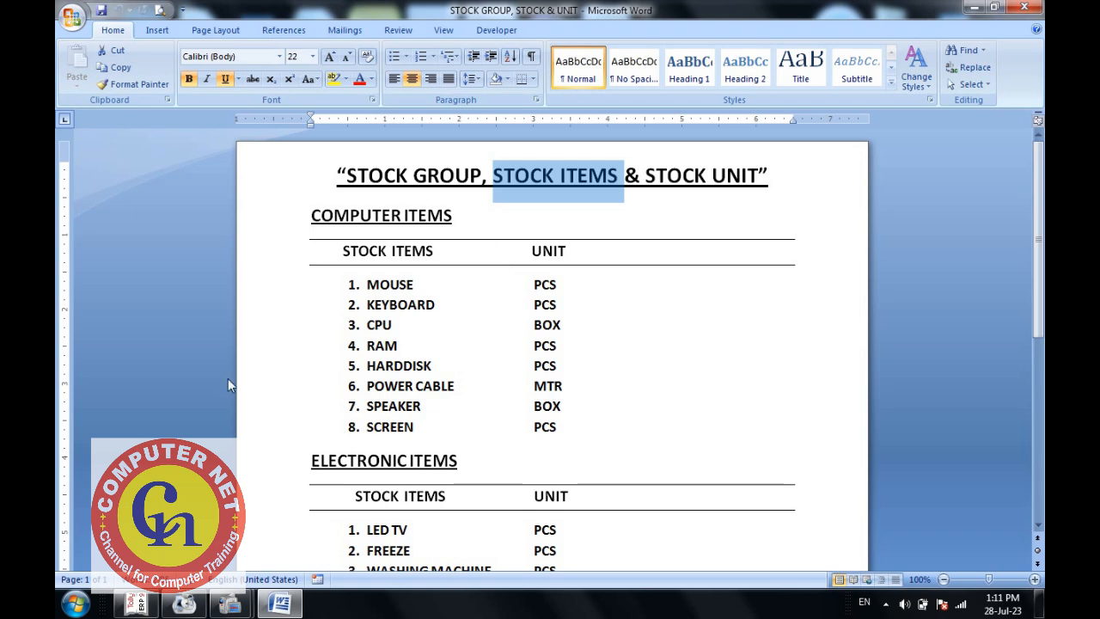
- Switch back to Tally.ERP 9, check the selected company's name and current period, and return to the Gateway of Tally
click(138, 604)
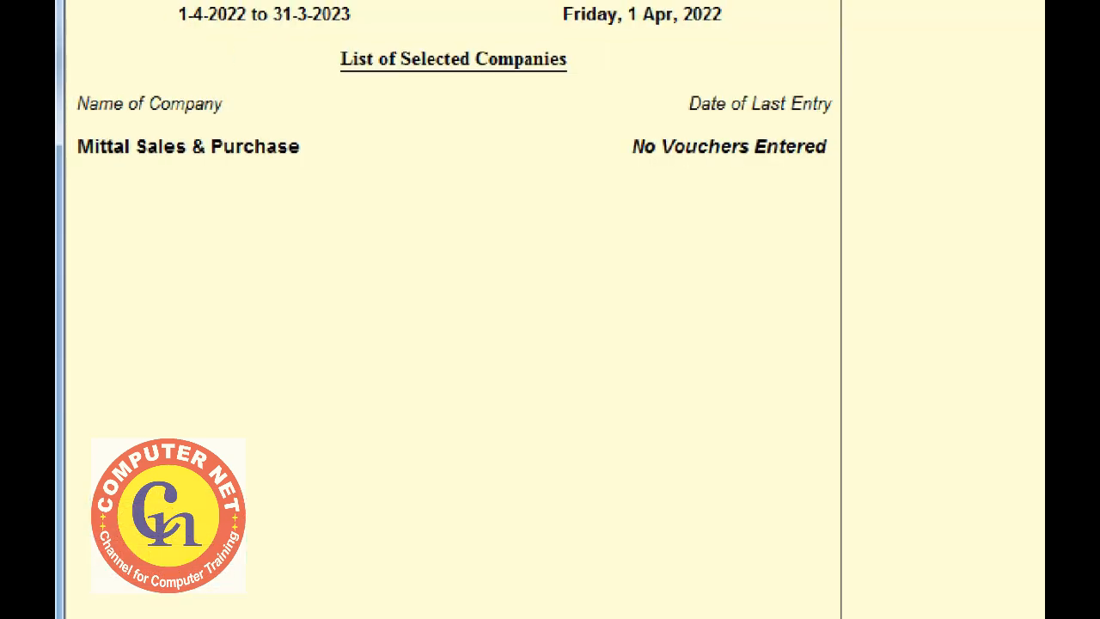
mouse_move(75, 169)
mouse_down()
mouse_move(182, 178)
mouse_move(280, 163)
mouse_up()
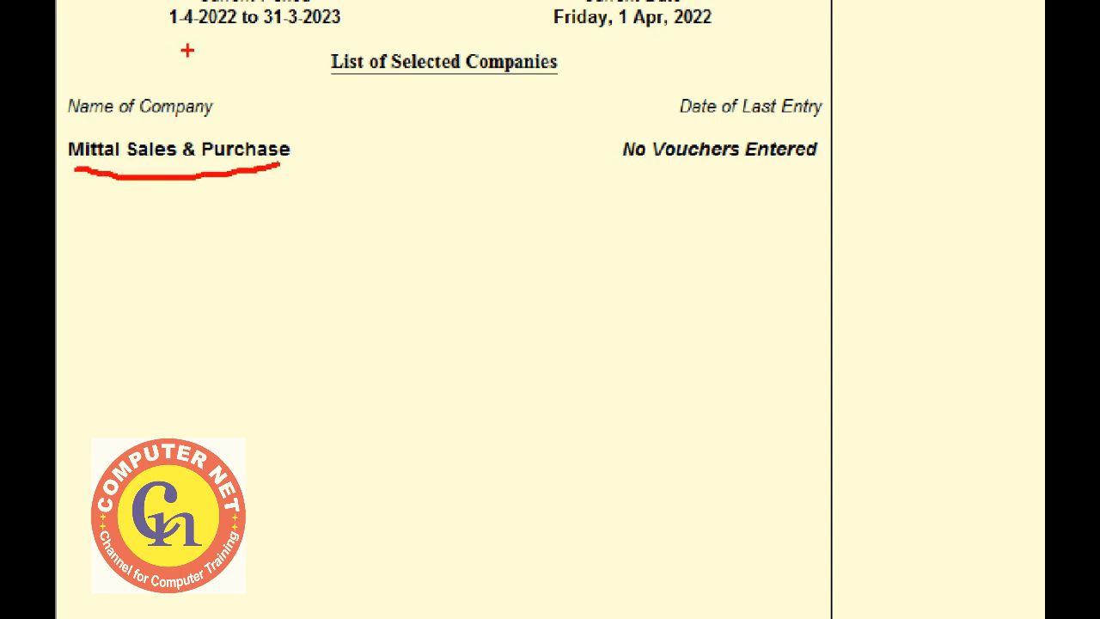
drag(170, 42, 340, 29)
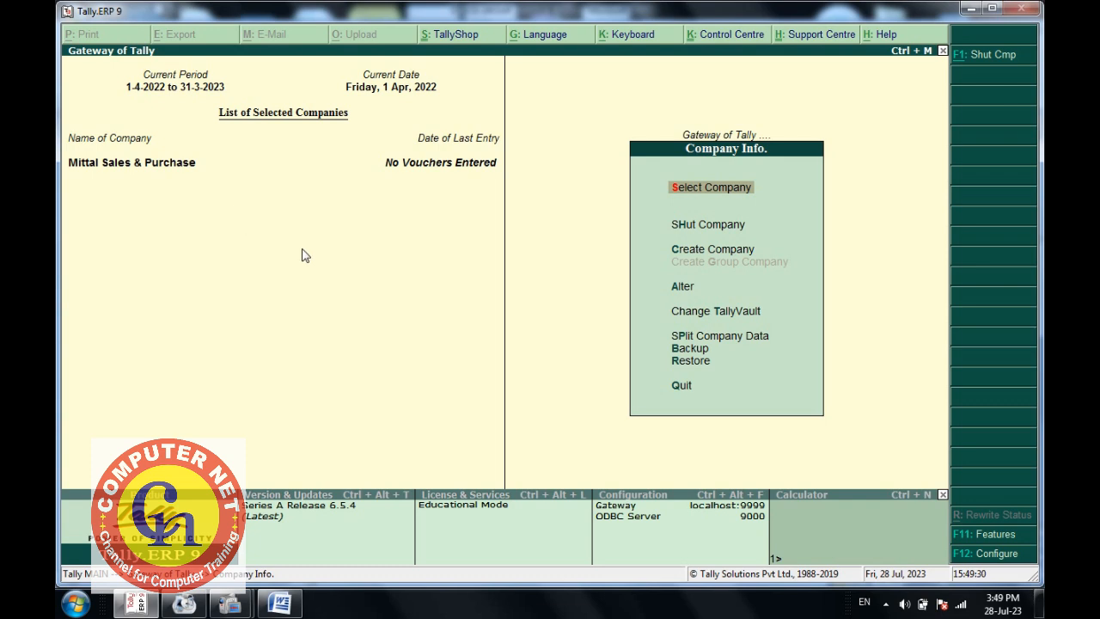
key(Escape)
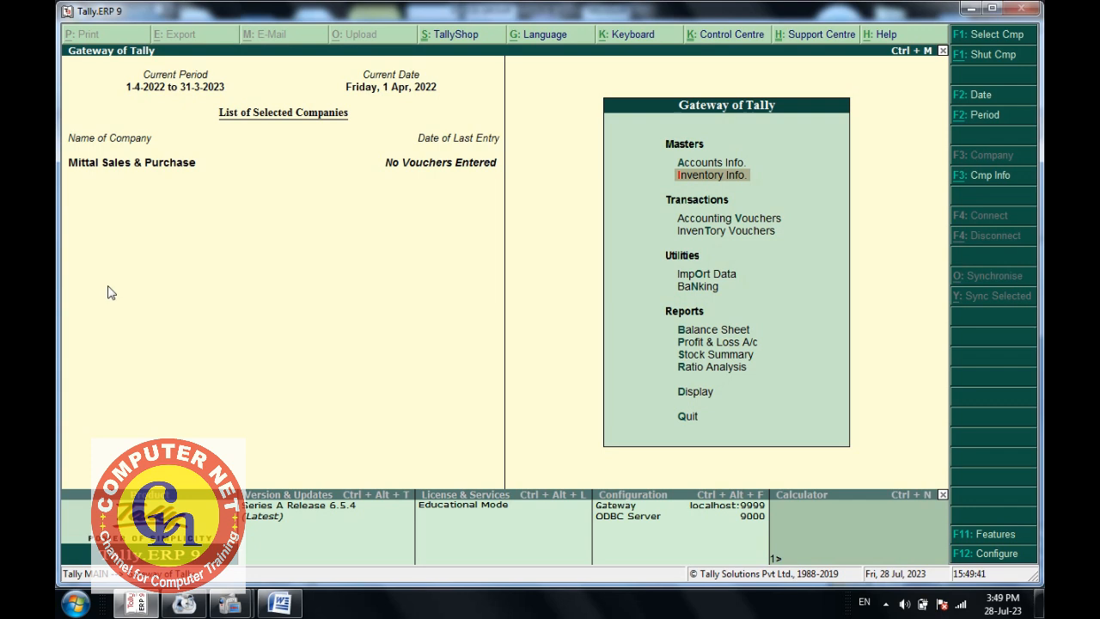
- Open the Stock Groups options under the inventory masters
key(Up)
key(Down)
key(Return)
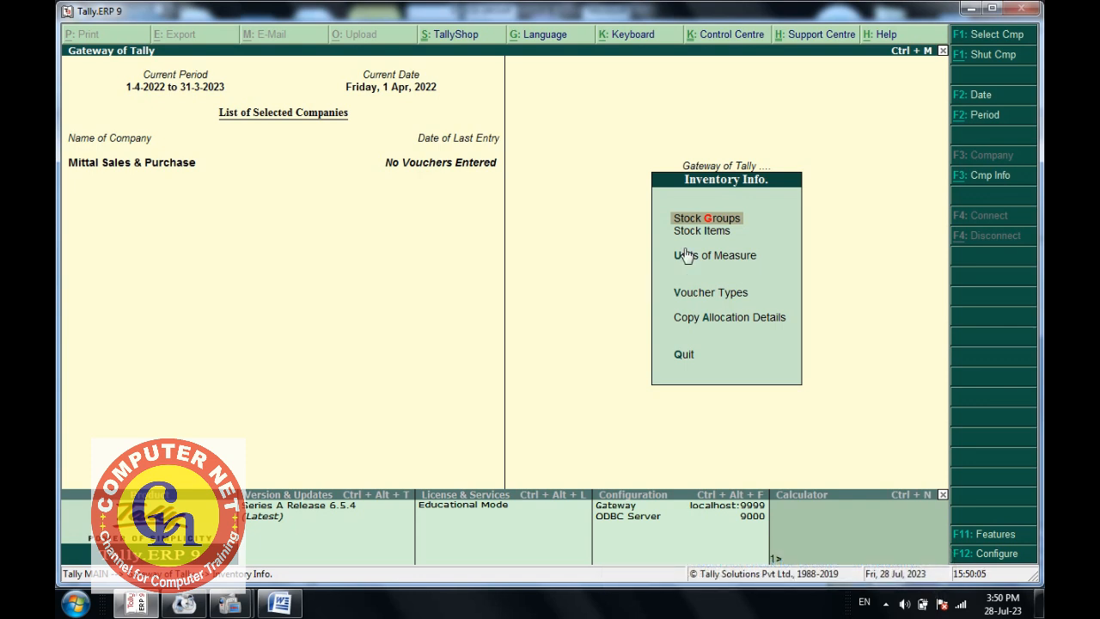
key(Return)
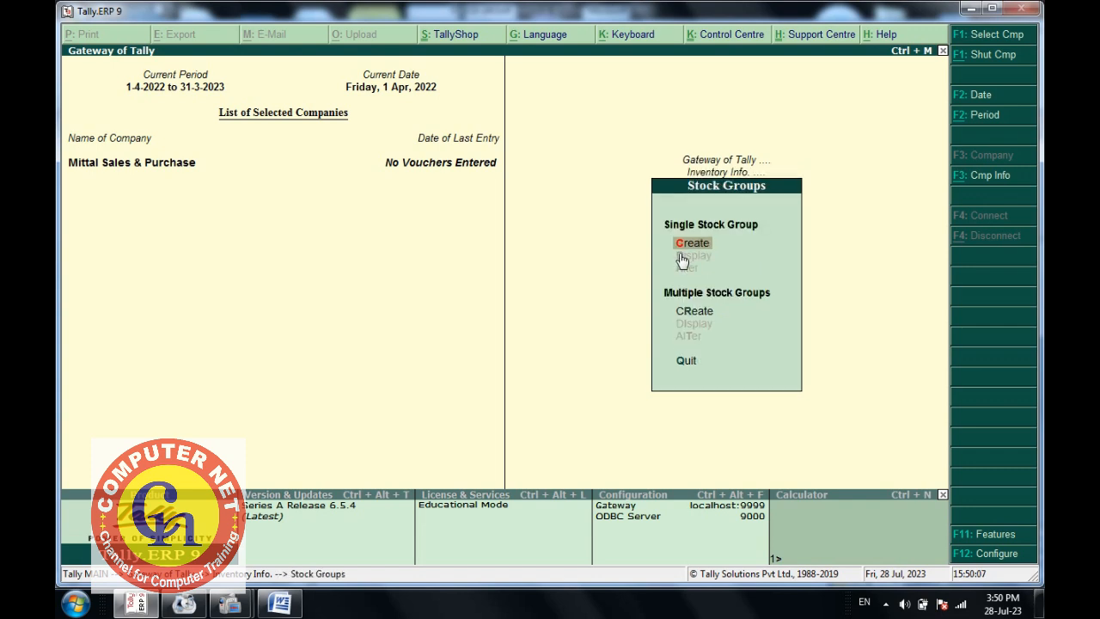
- Open the single stock group creation form, and highlight the Computer Items, Electronic Items and Mobile Items headings in the Word document
key(Return)
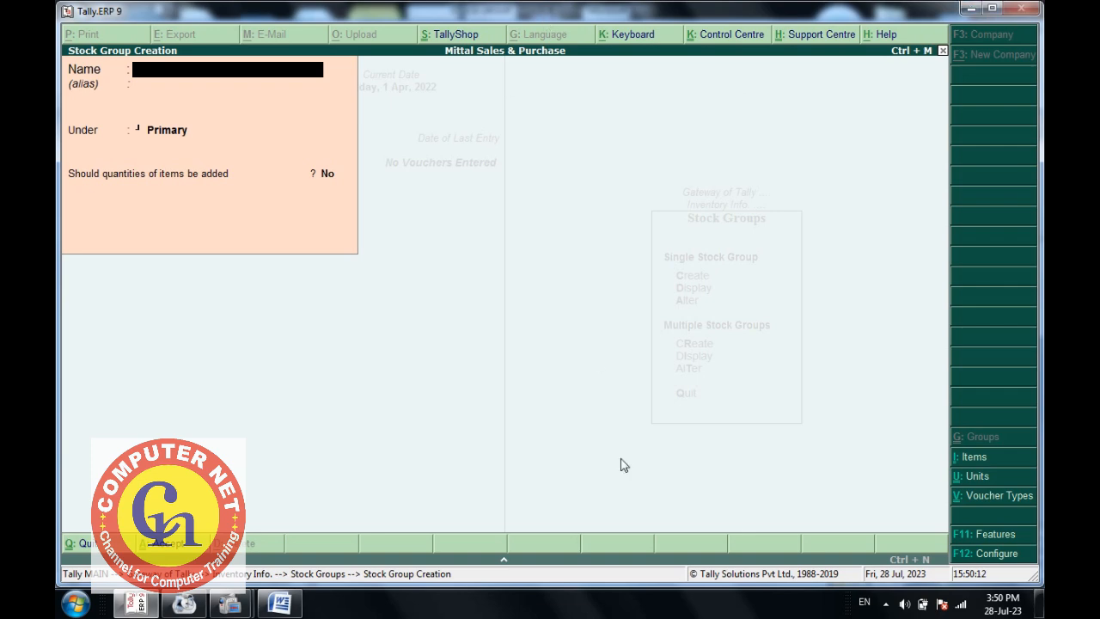
click(279, 603)
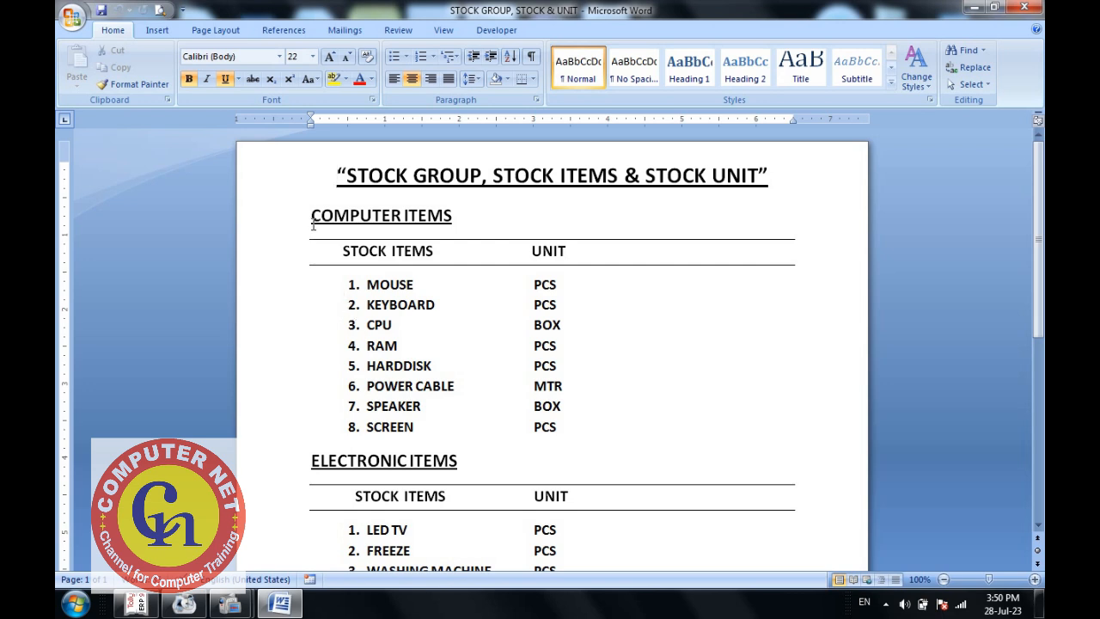
drag(311, 214, 461, 217)
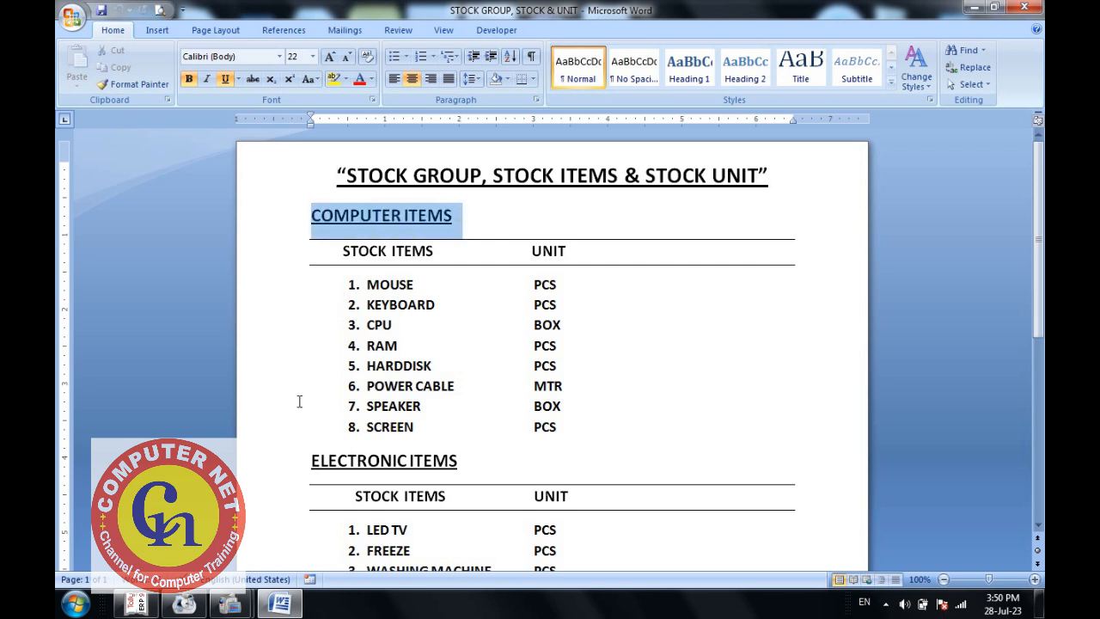
drag(311, 461, 468, 464)
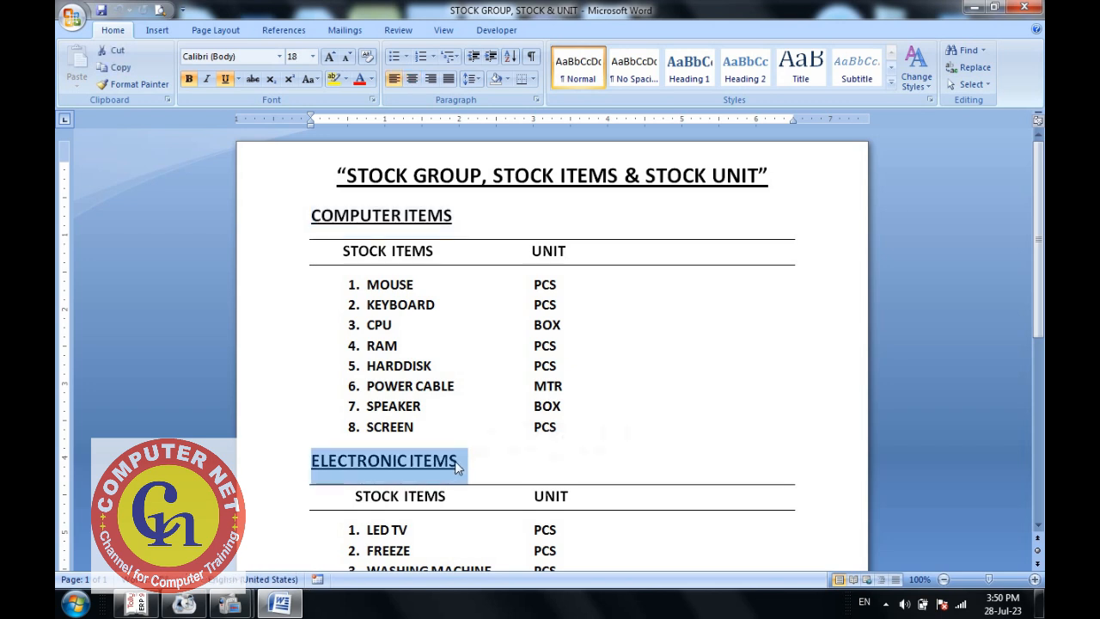
scroll(453, 464, down, 2)
scroll(453, 464, down, 2)
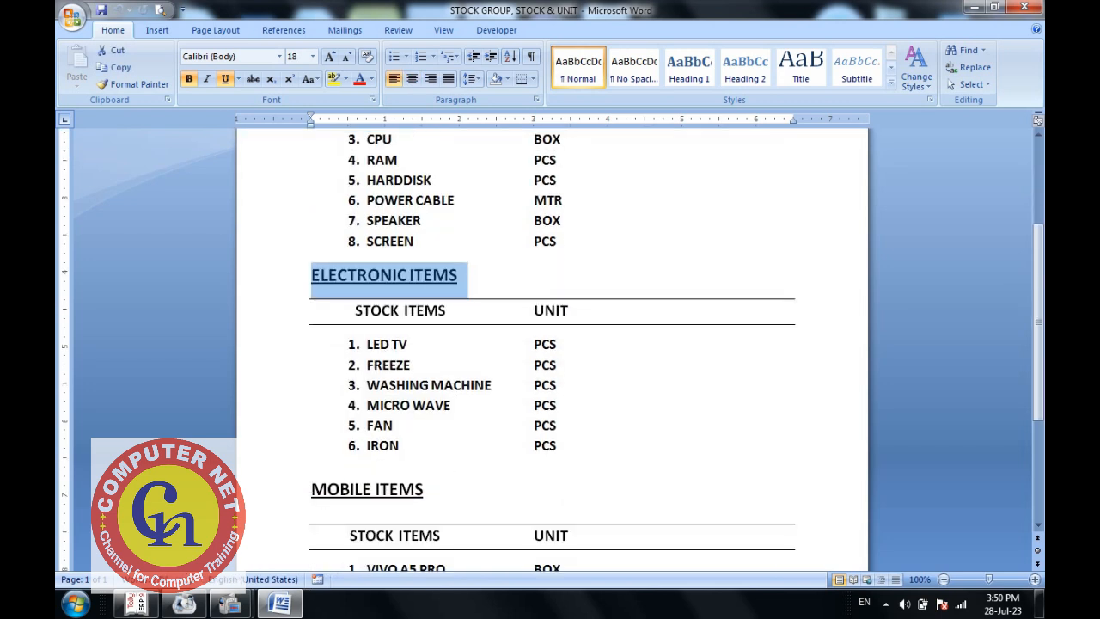
drag(311, 488, 431, 488)
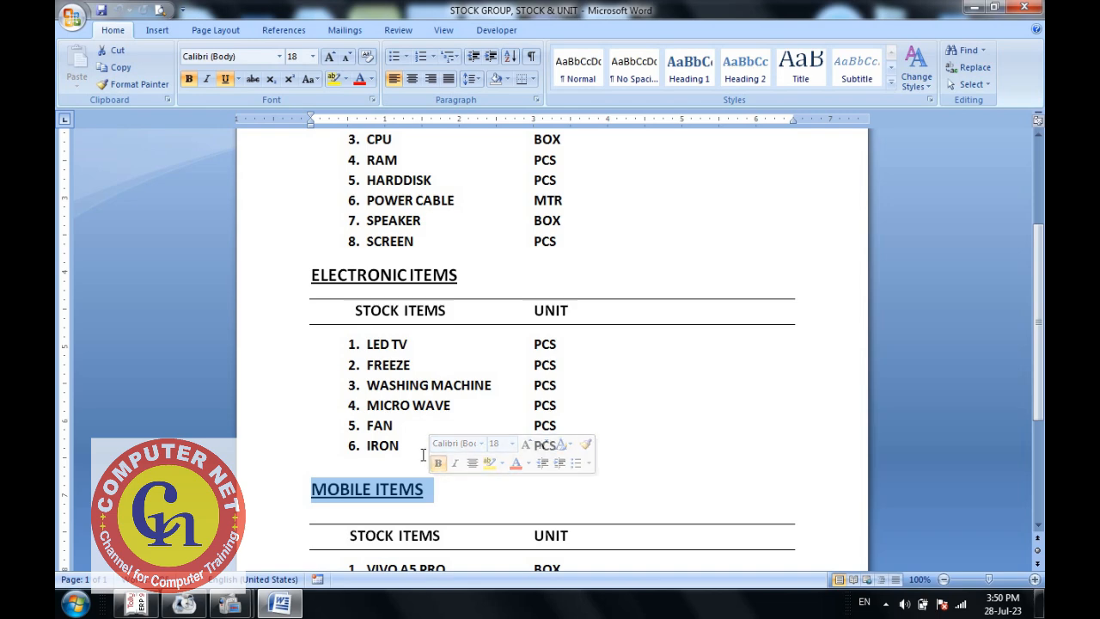
- Switch back to Tally.ERP 9 and create the stock group Computer Items under Primary, without adding item quantities
click(135, 603)
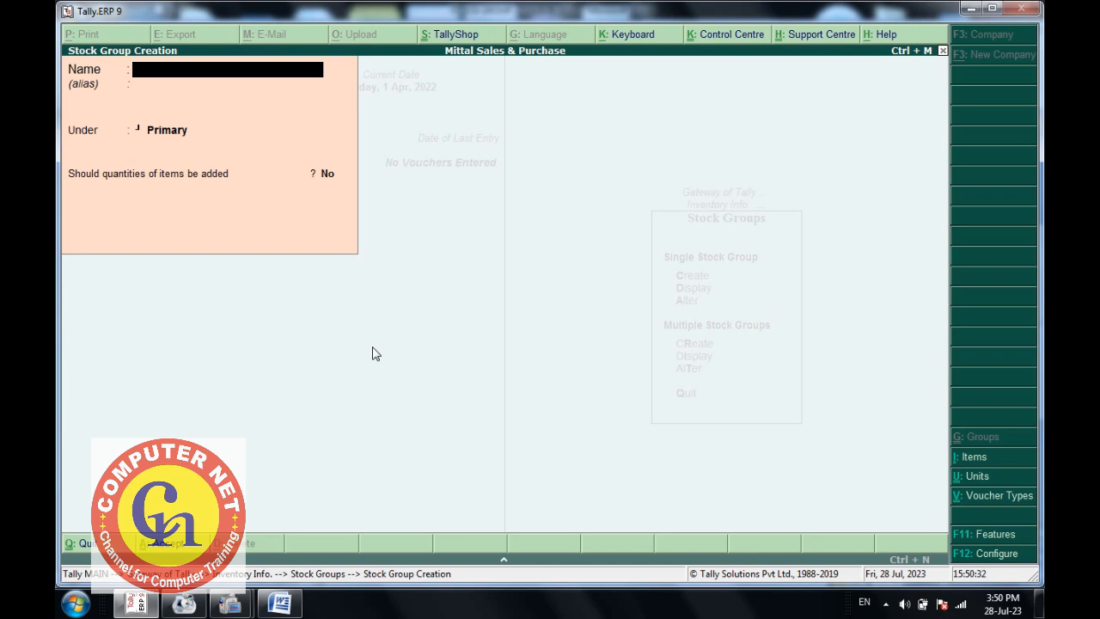
text(Computer Items)
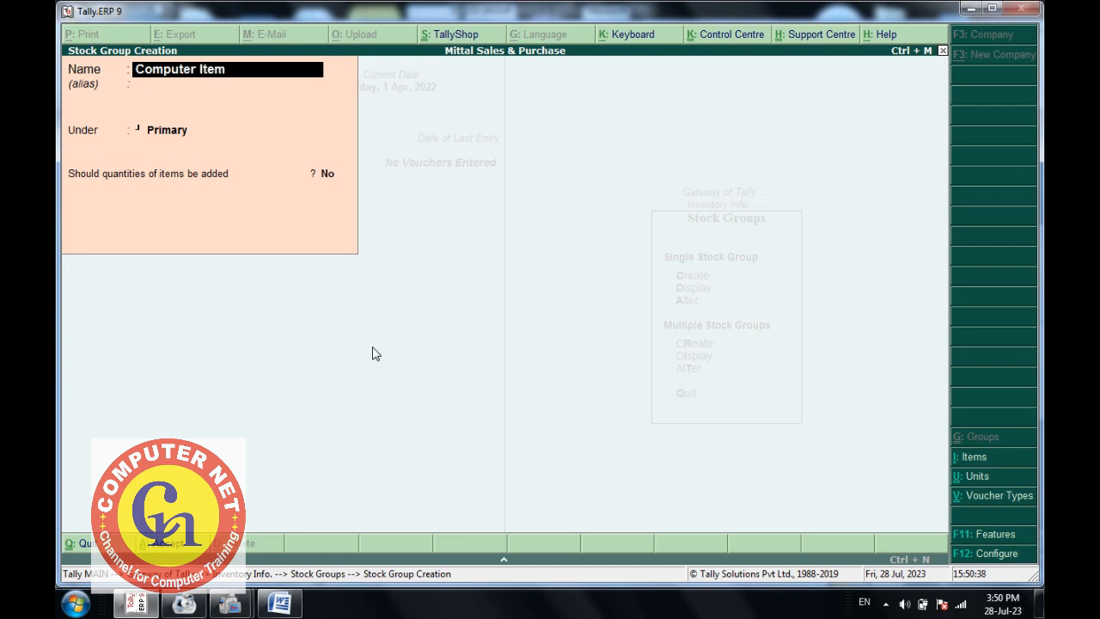
key(Return)
key(Return)
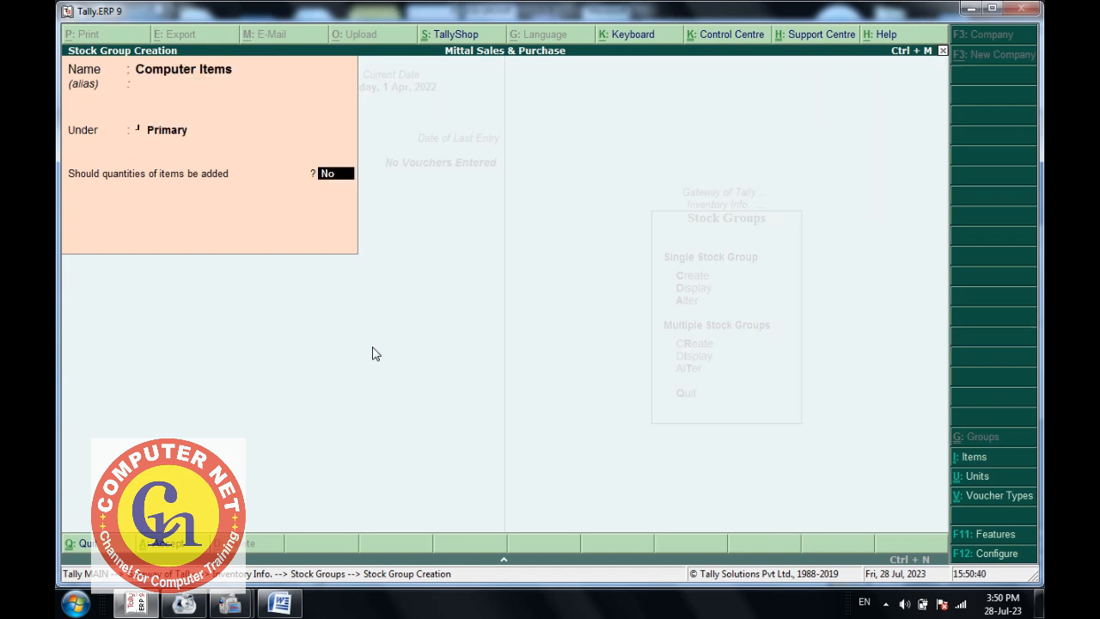
key(Return)
key(Return)
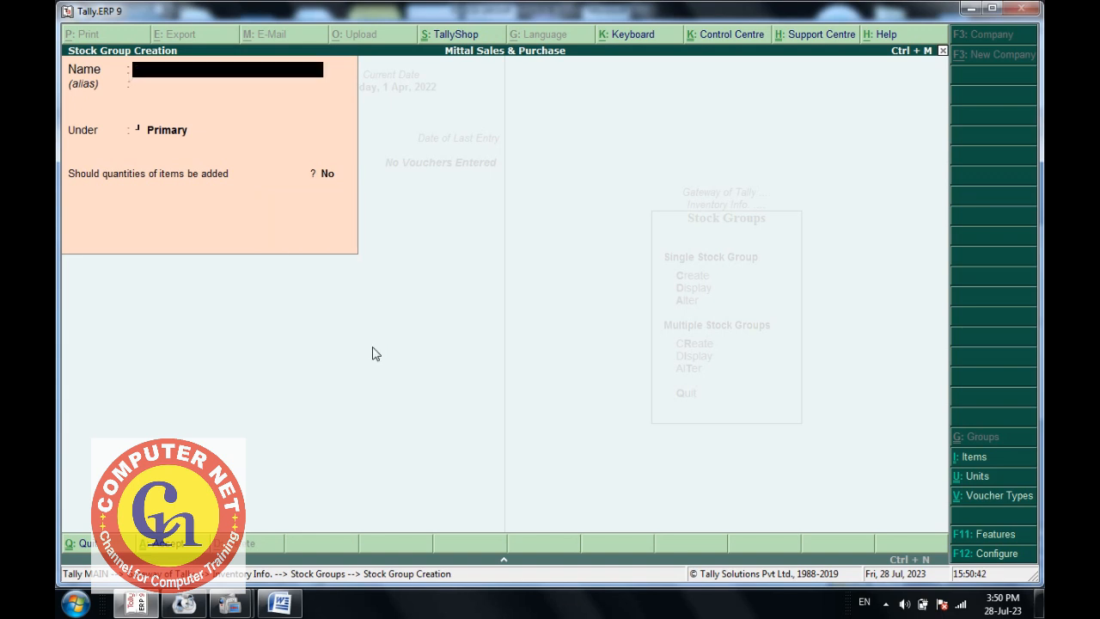
- Create the stock group Electronic Items under Primary, with quantities of items not added
text(Electronic items)
key(Return)
key(Return)
key(Return)
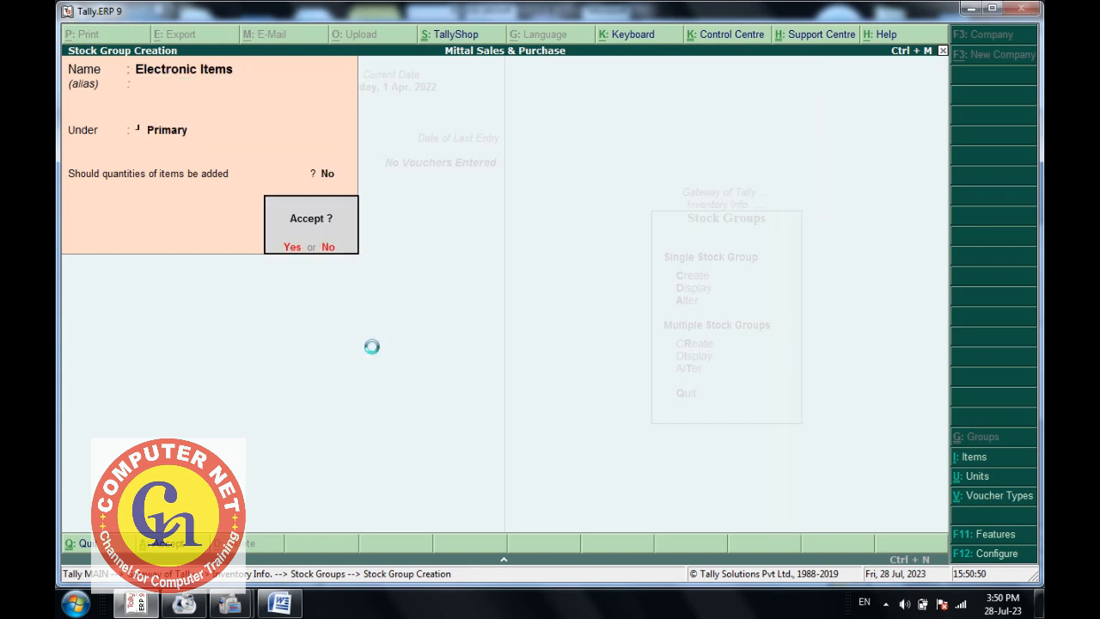
key(Return)
- Create the stock group Mobile Items under Primary without adding item quantities, and return to the inventory masters
text(Mobile Items)
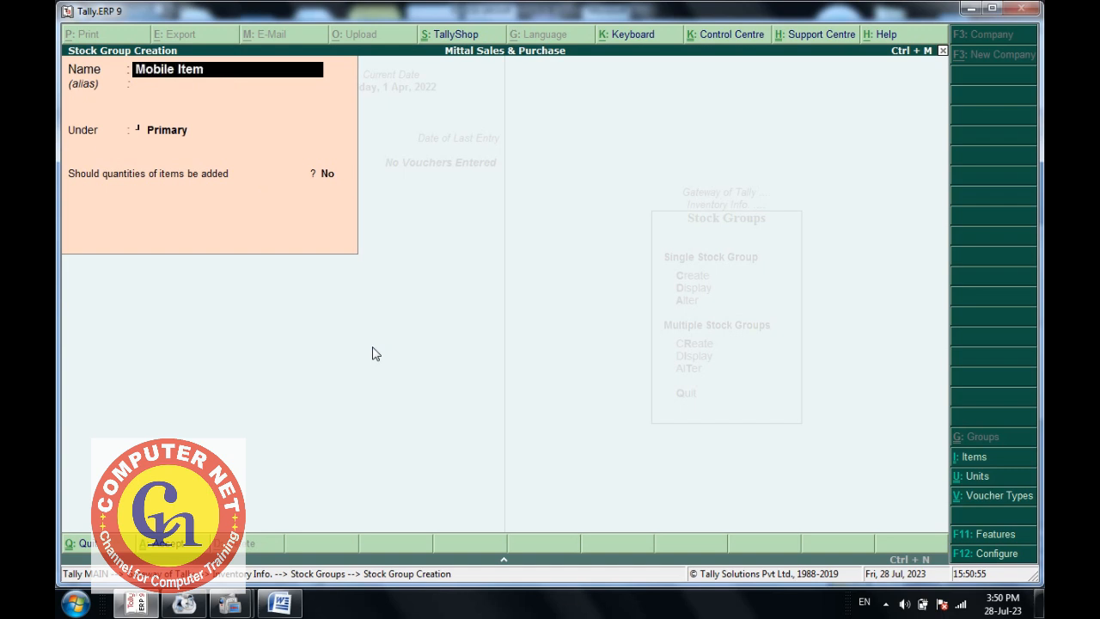
key(Return)
key(Return)
key(Return)
key(Return)
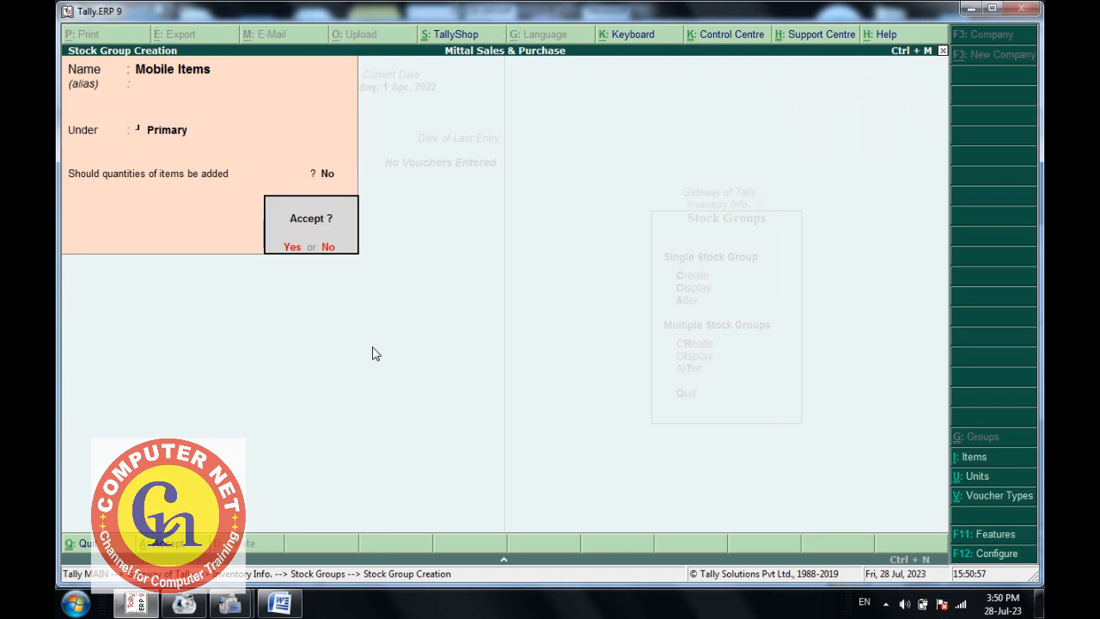
key(Return)
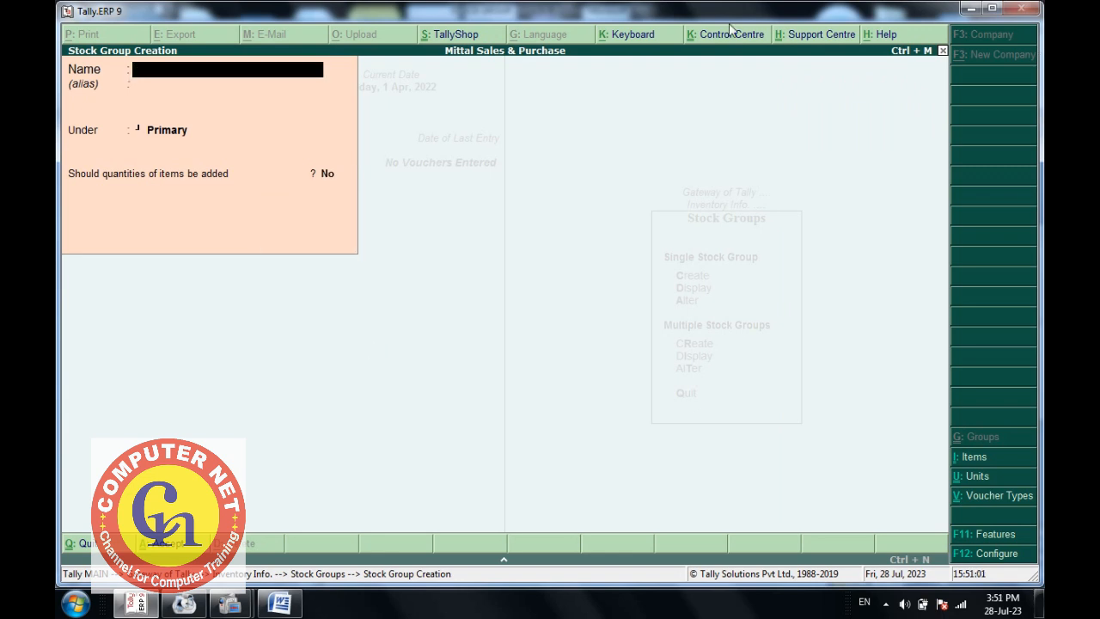
key(Escape)
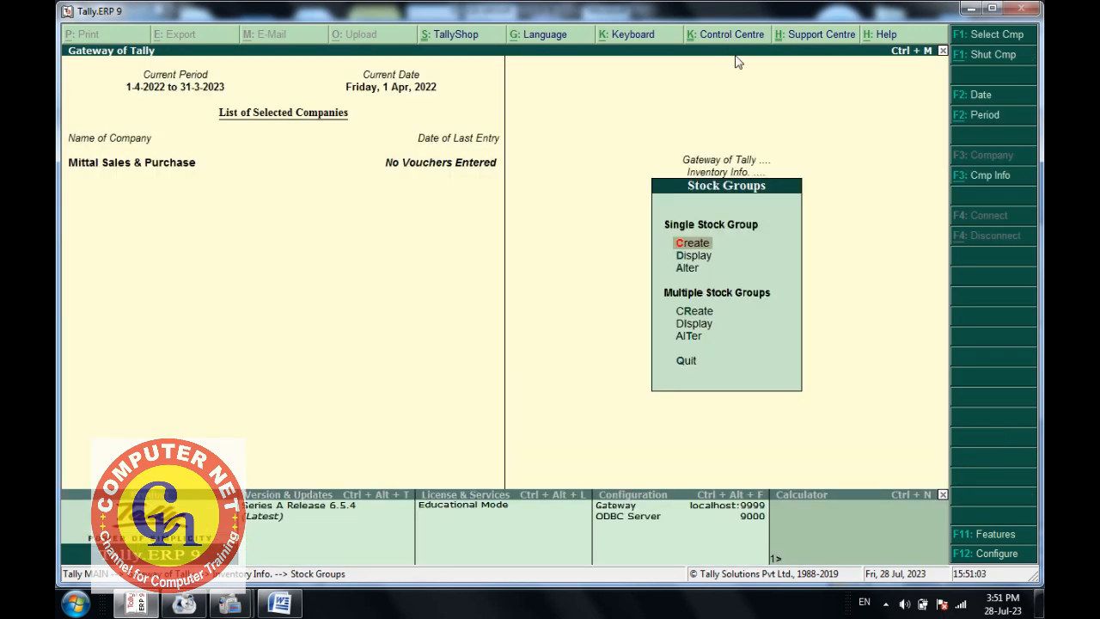
key(Escape)
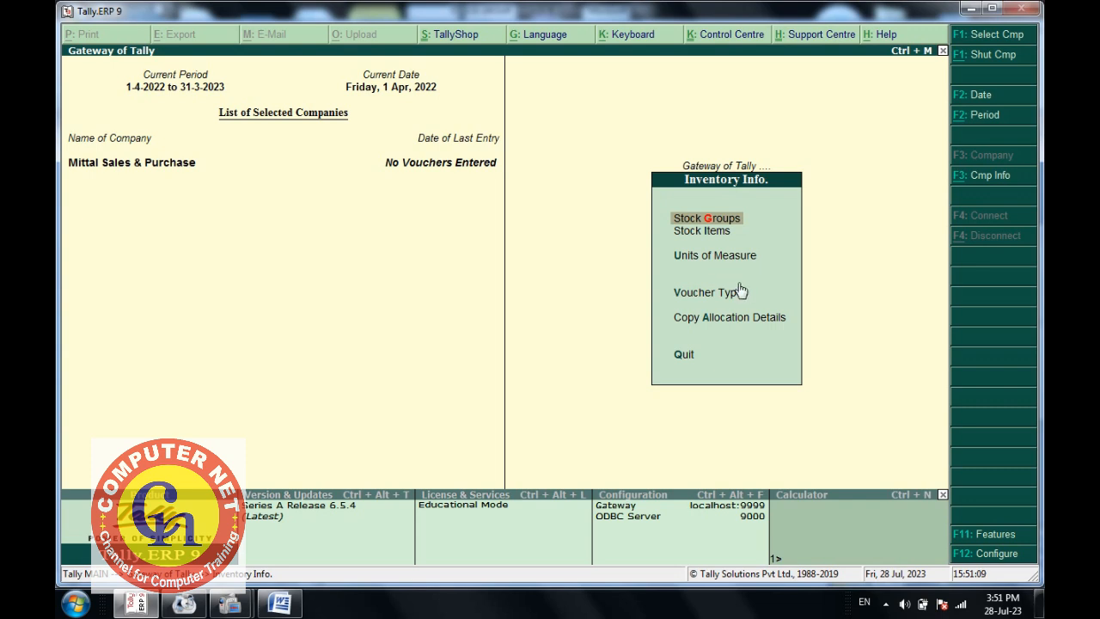
- Open the creation form for units of measure, and check the units listed for all stock items in the Word document
key(Down)
key(Down)
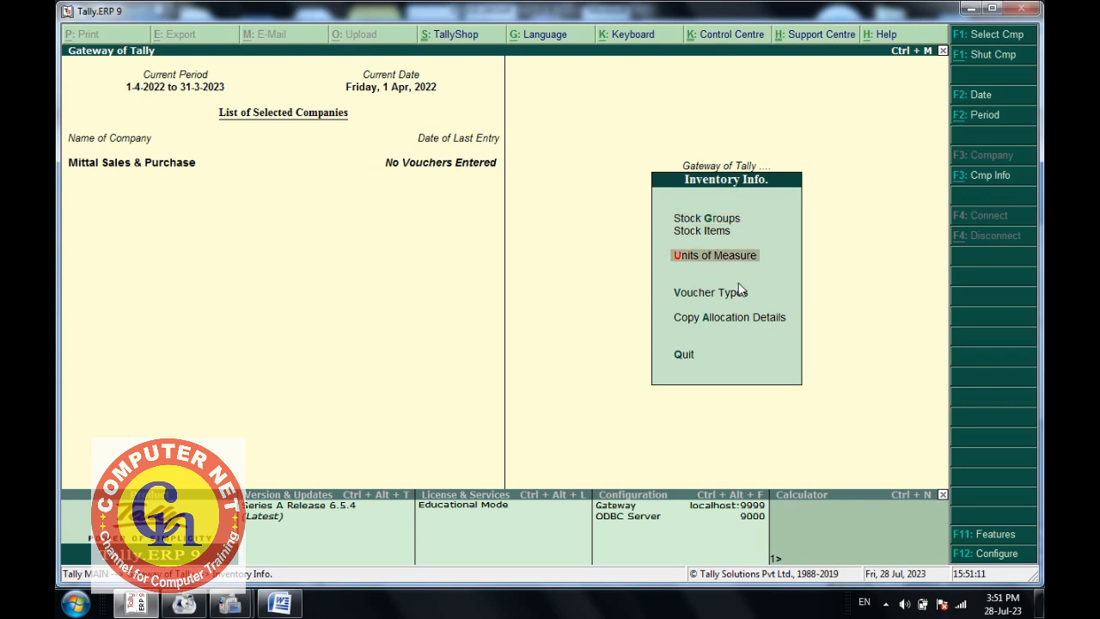
key(Return)
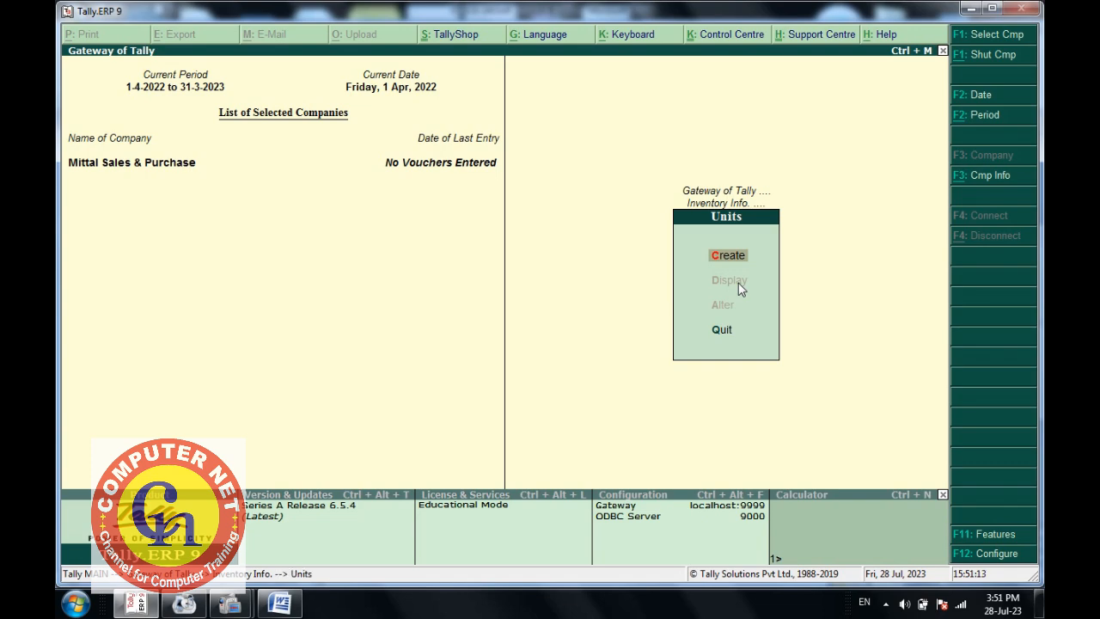
key(Return)
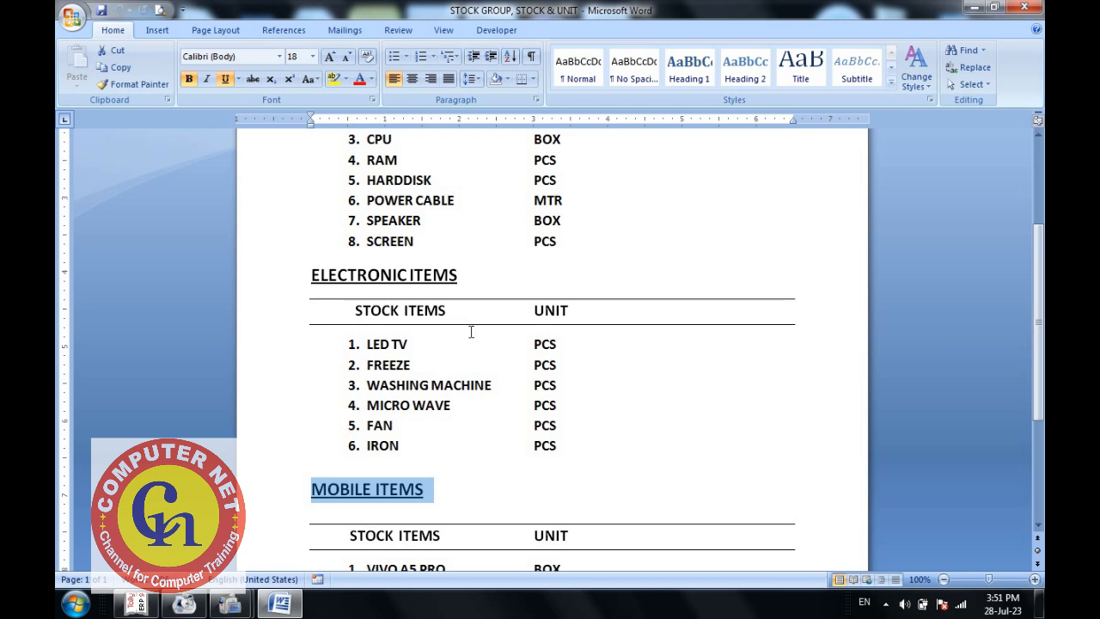
scroll(471, 315, up, 1)
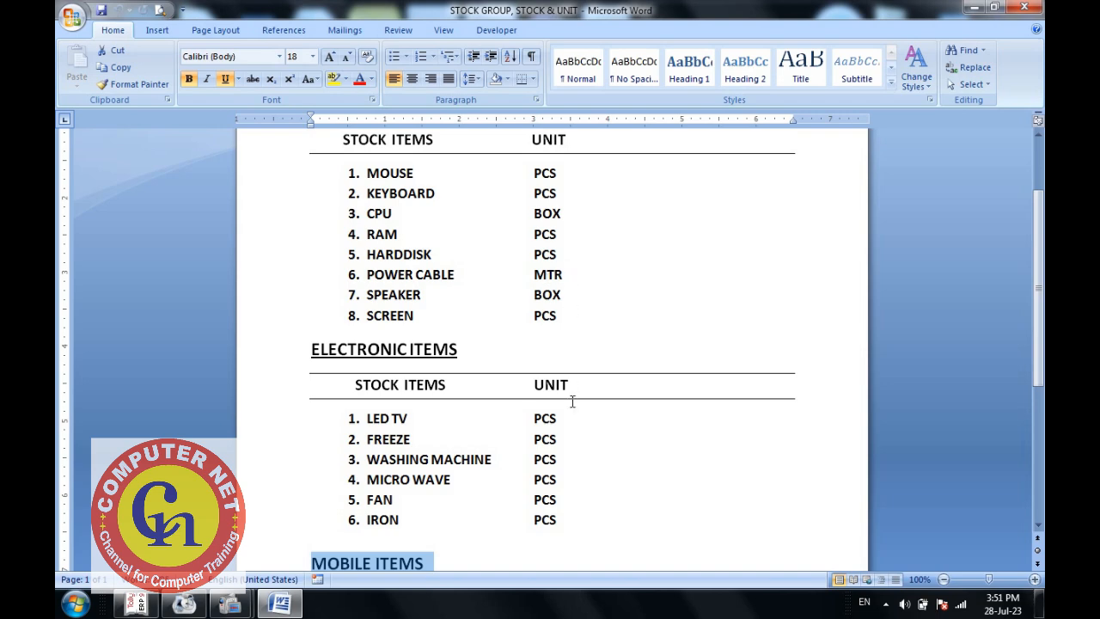
scroll(572, 402, down, 3)
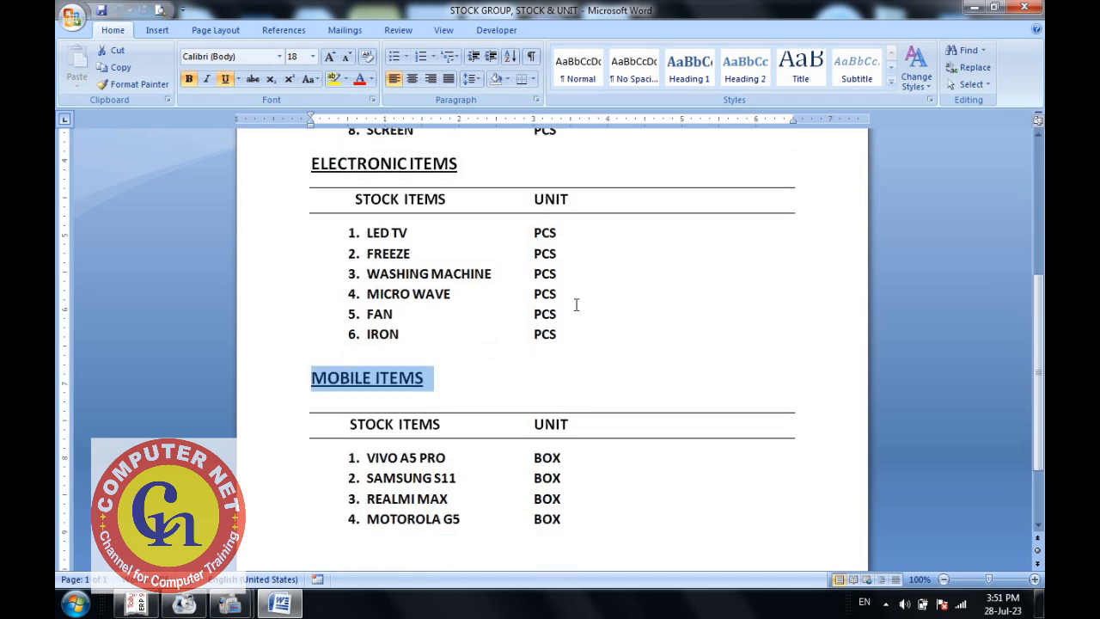
scroll(575, 305, up, 3)
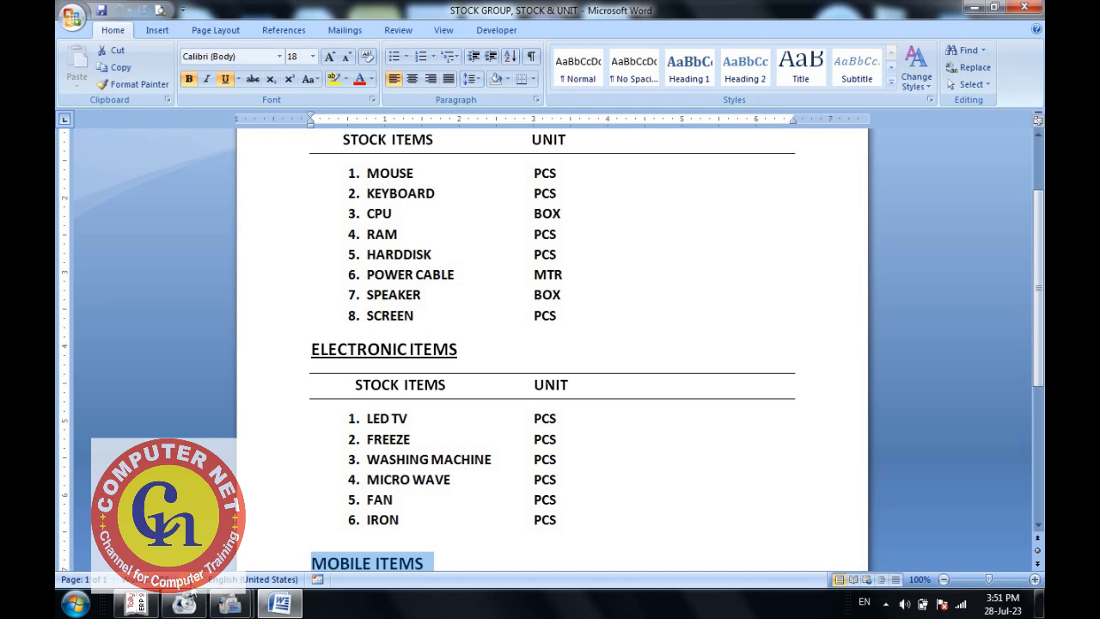
- Return to Tally.ERP 9 and create a simple unit with the symbol pcs, no formal name and 0 decimal places
click(136, 604)
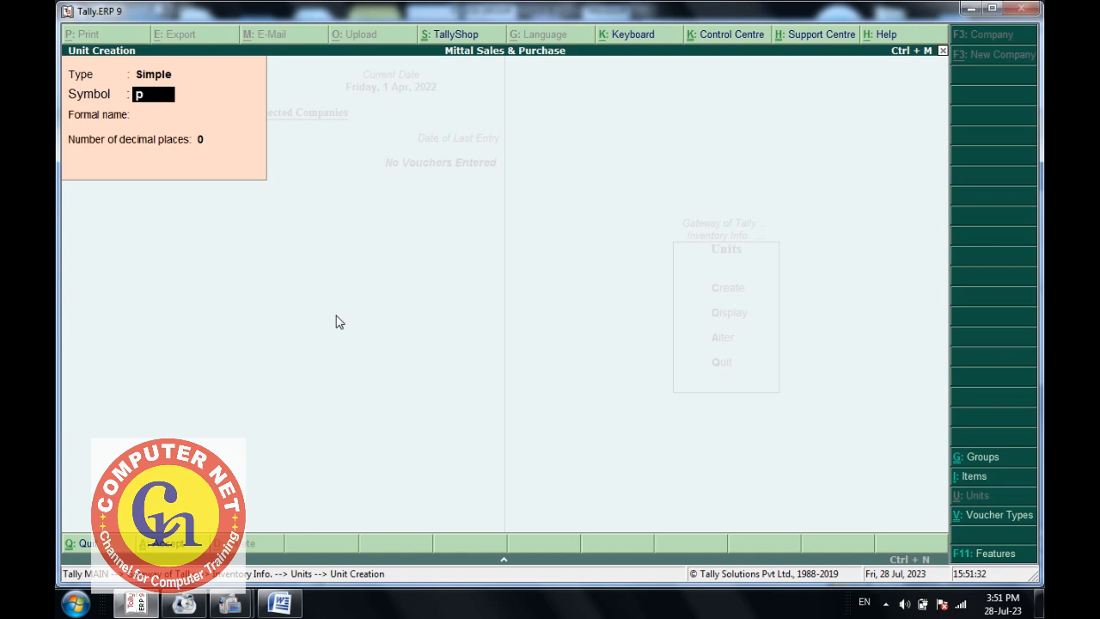
key(Return)
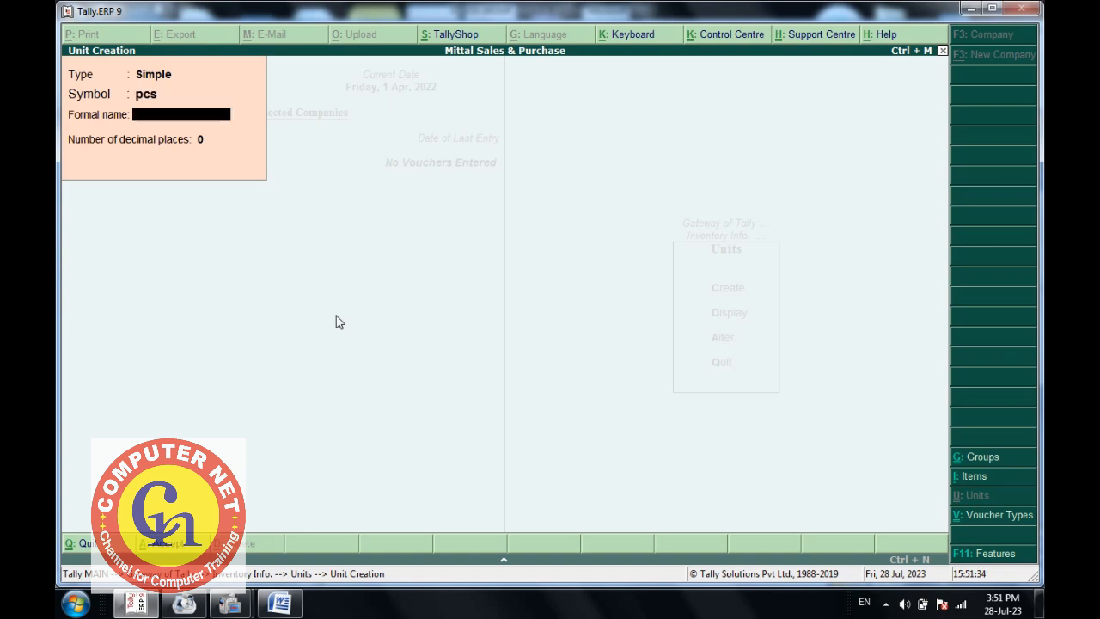
key(Return)
key(Return)
key(Return)
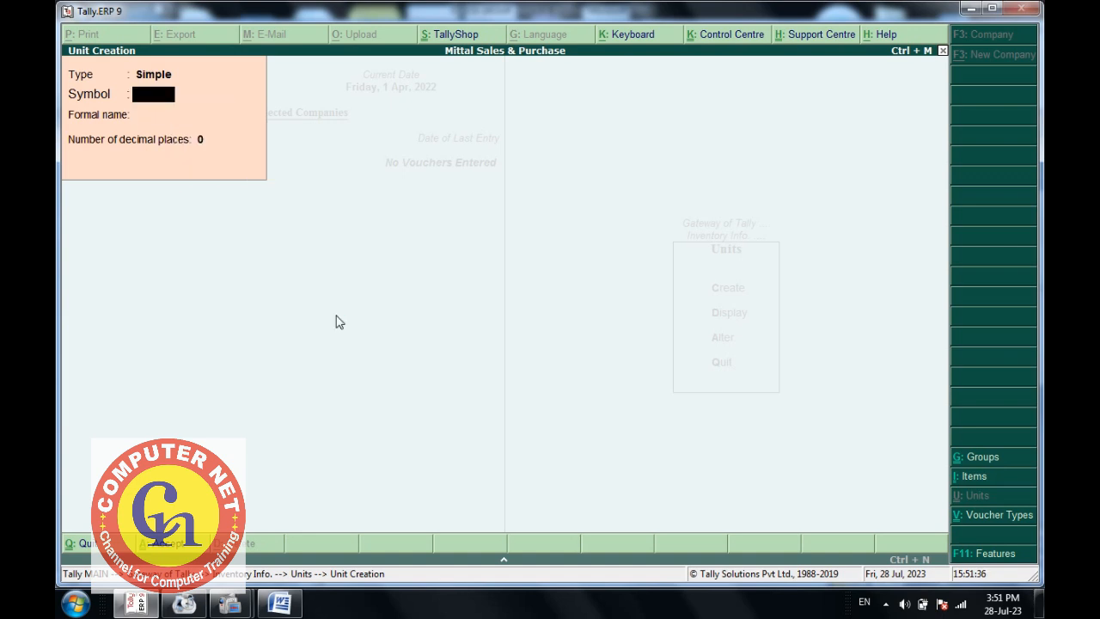
- Create a simple unit with the symbol box, no formal name and 0 decimal places
text(box)
key(Return)
key(Return)
key(Return)
key(Return)
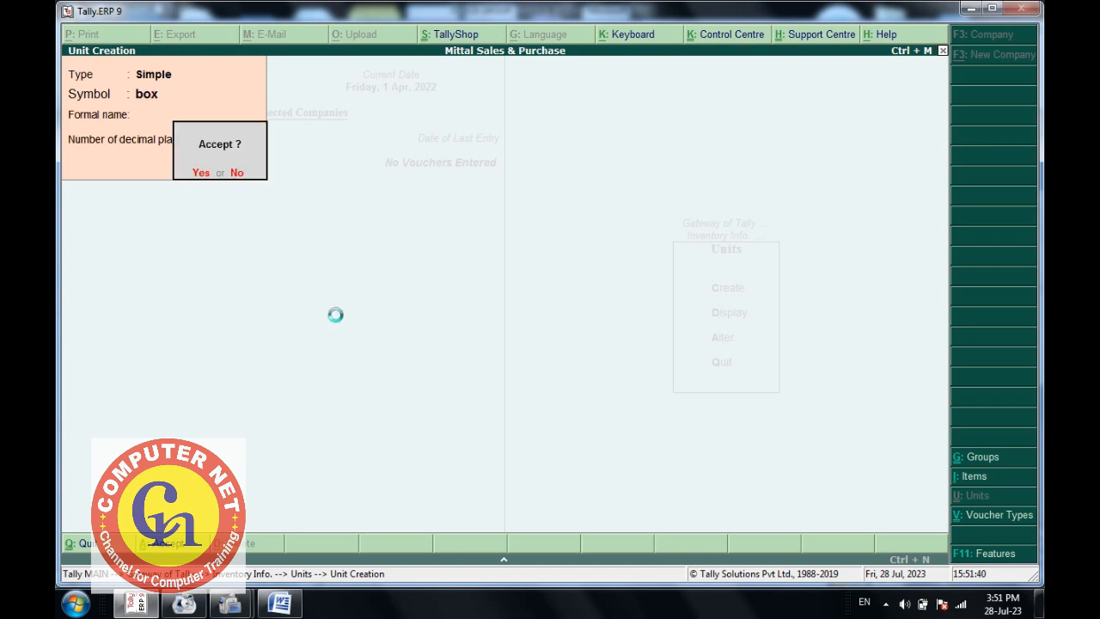
- Create a simple unit with the symbol mtr, no formal name and 0 decimal places, and return to the inventory masters
text(m)
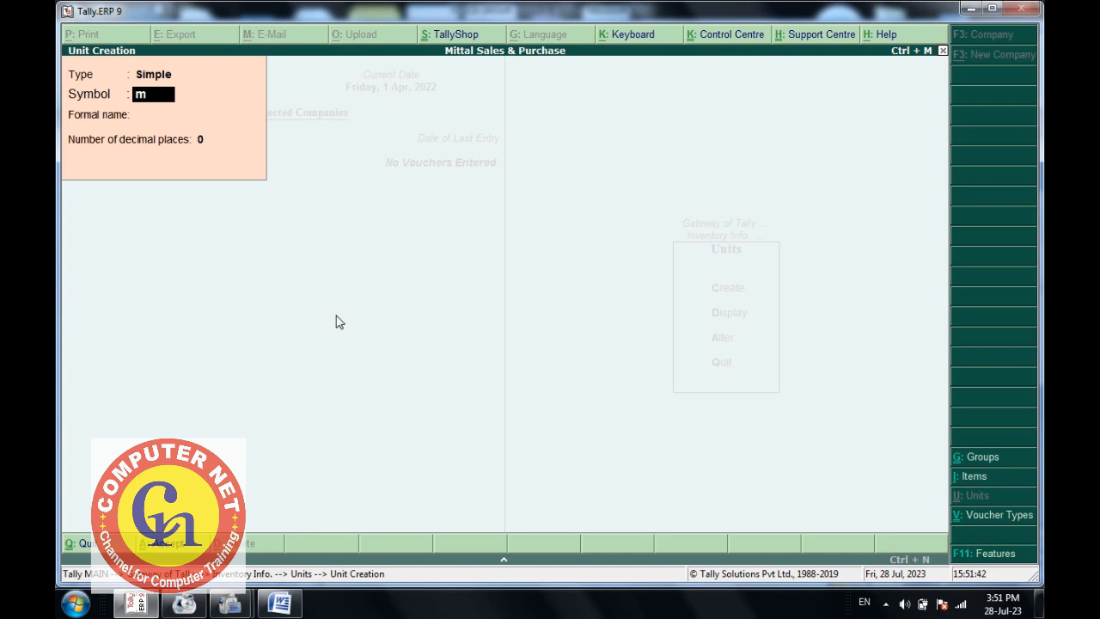
text(tr)
key(Return)
key(Return)
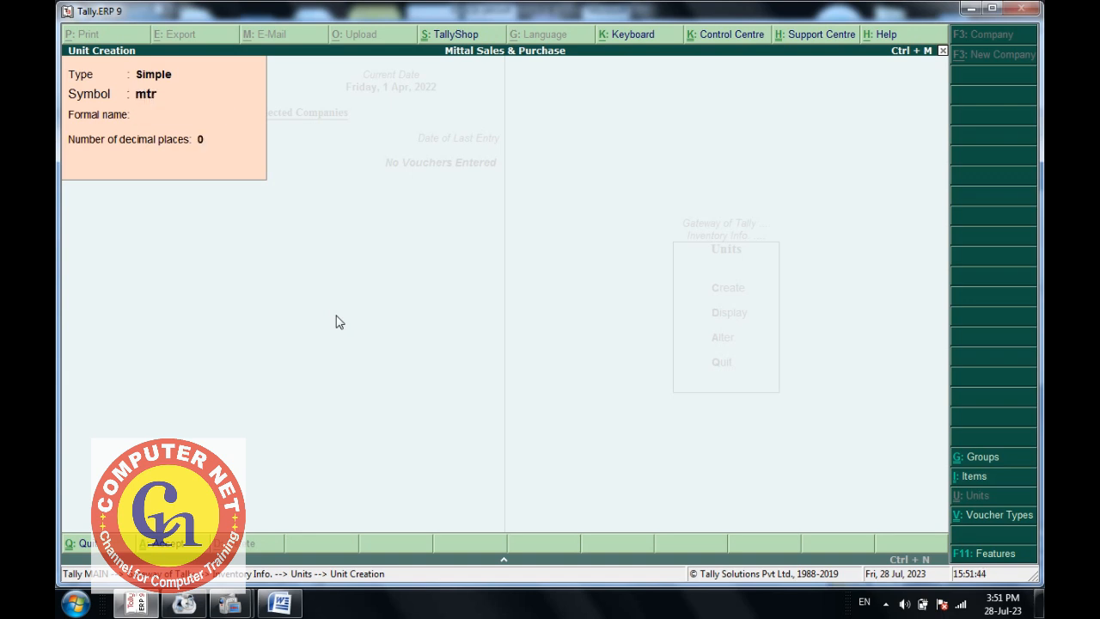
key(Return)
key(Return)
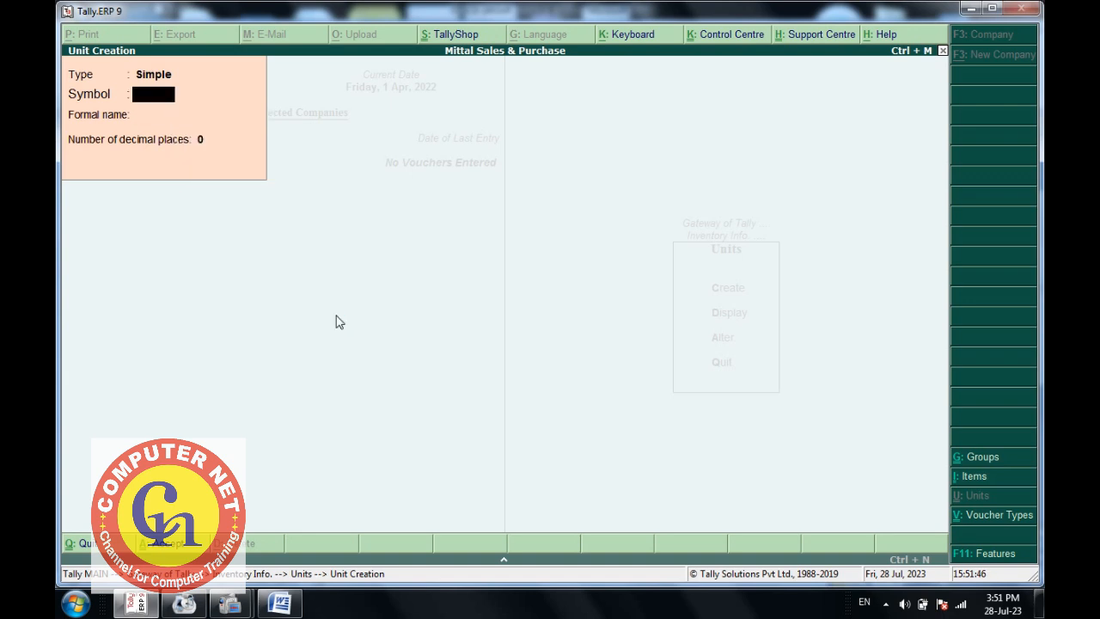
key(Escape)
key(Return)
key(Escape)
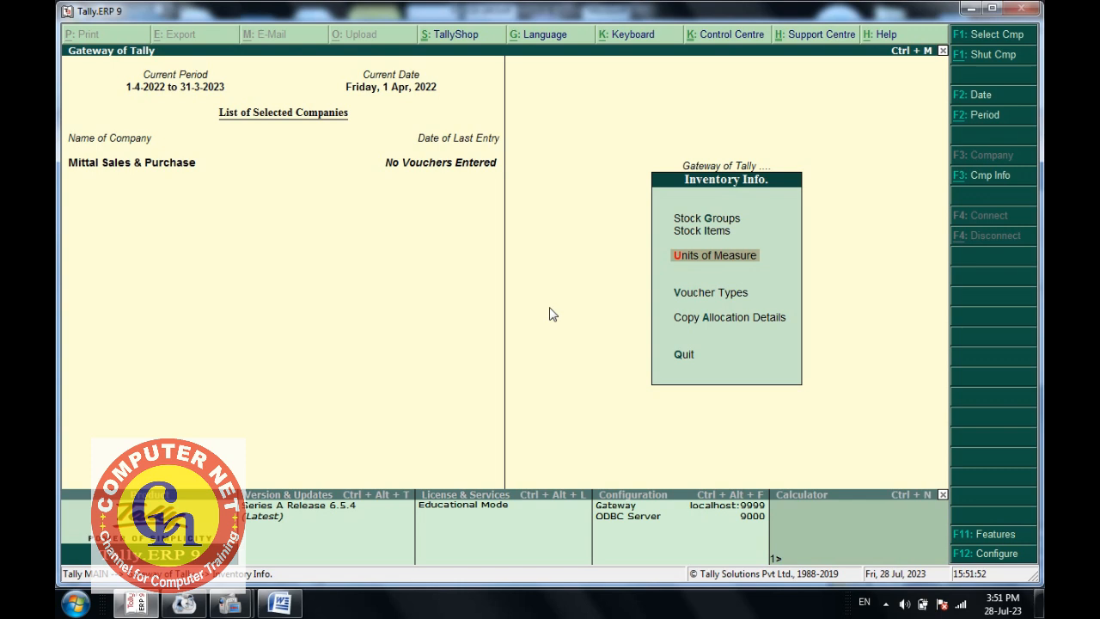
- Open the creation form for a single stock item from the inventory masters
key(Up)
key(Up)
key(Down)
key(Return)
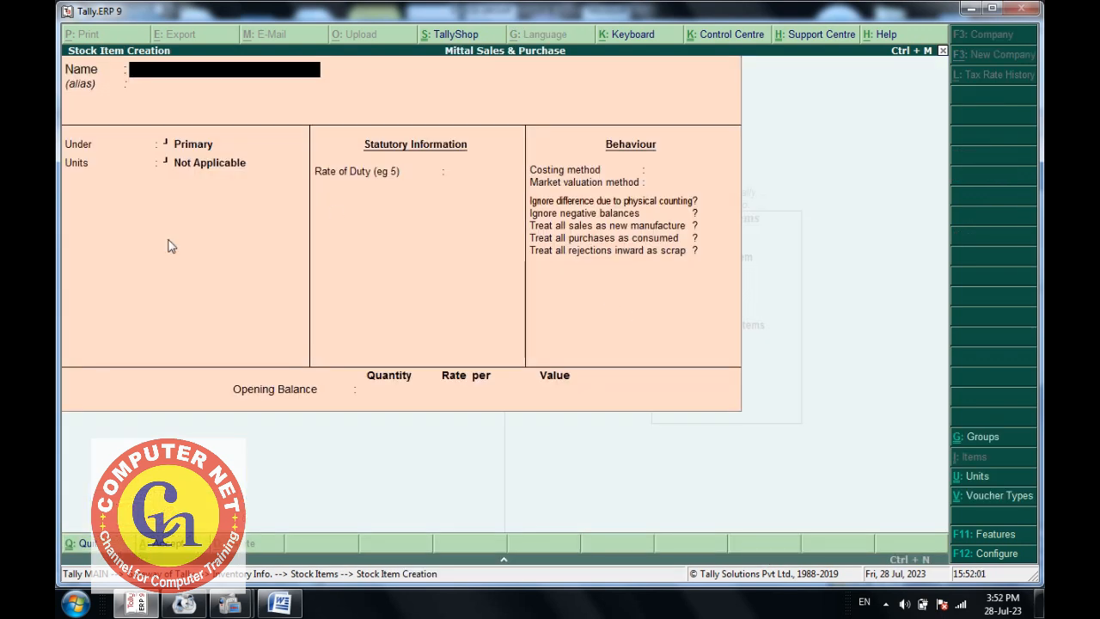
- Highlight the Mouse, Keyboard and CPU rows with their units in the Word document, and switch back to Tally.ERP 9
click(279, 604)
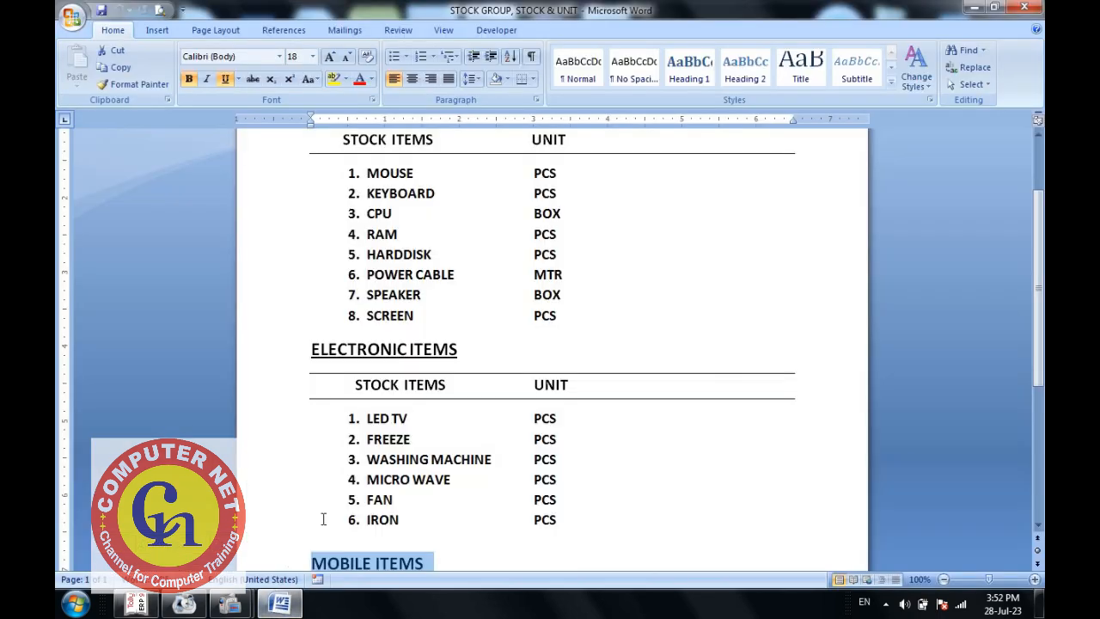
scroll(365, 384, up, 3)
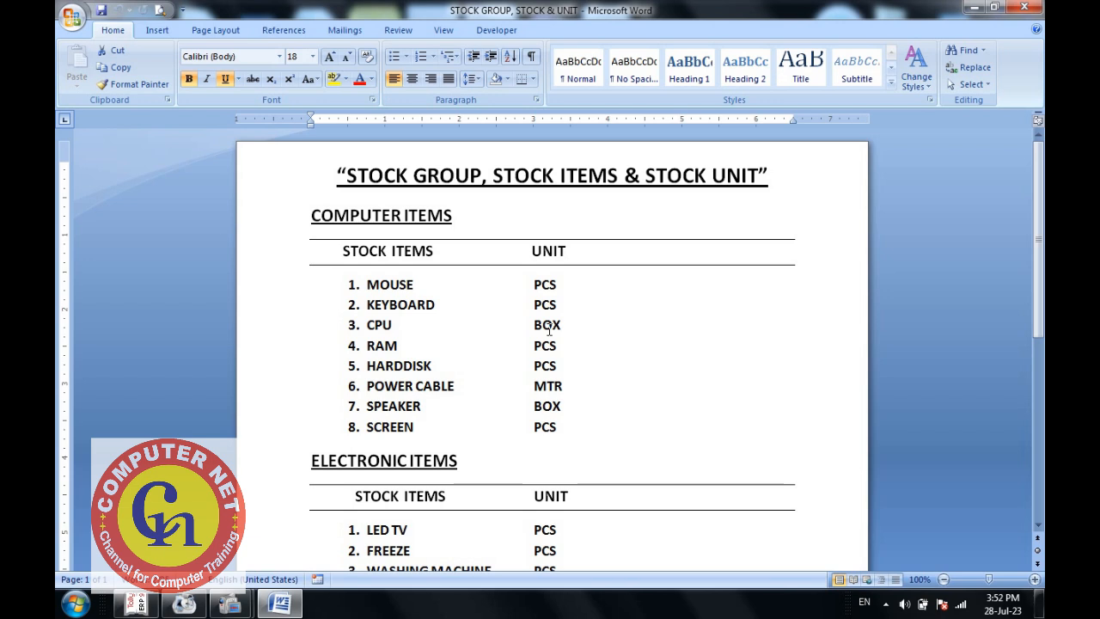
drag(370, 280, 559, 332)
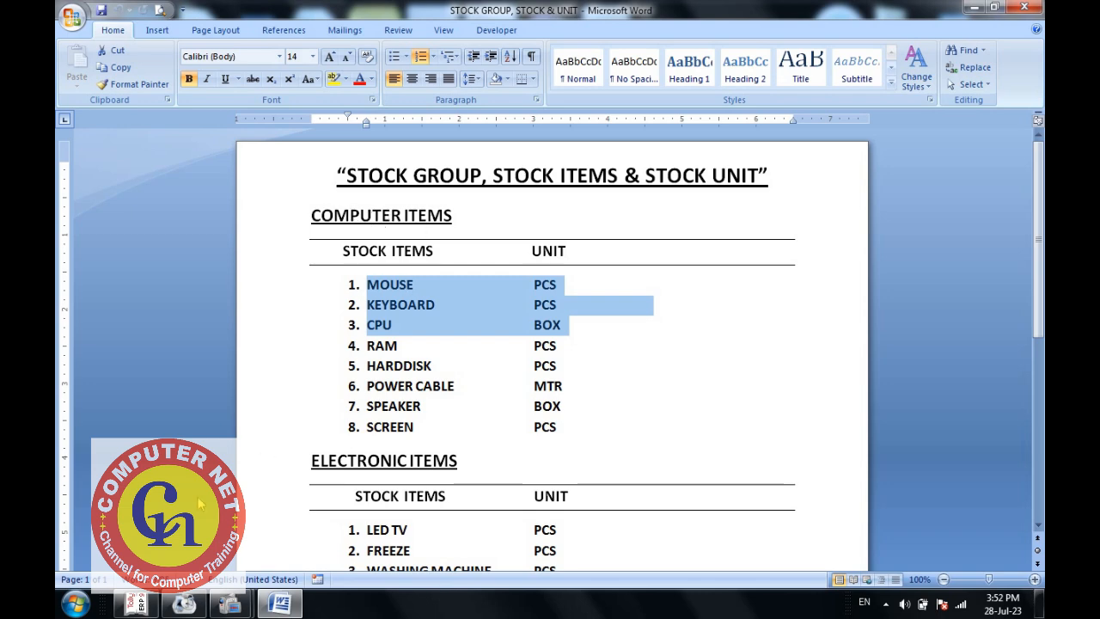
click(137, 604)
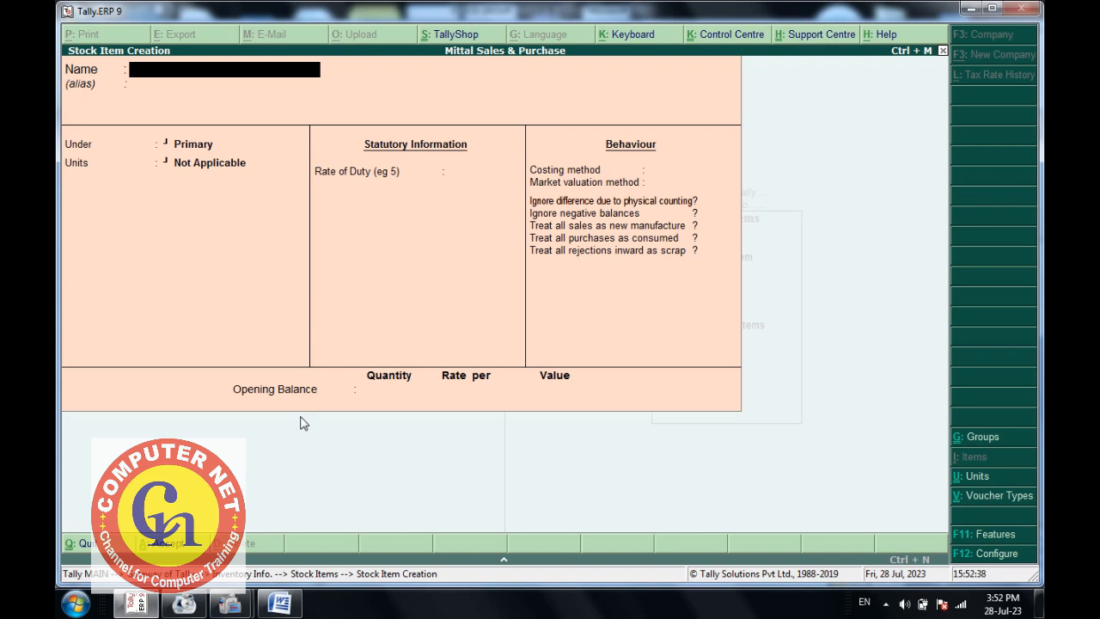
- Enter a stock item named Mouse with no alias, under the group Computer Items, with pcs as its unit
text(Mous)
key(Return)
key(Return)
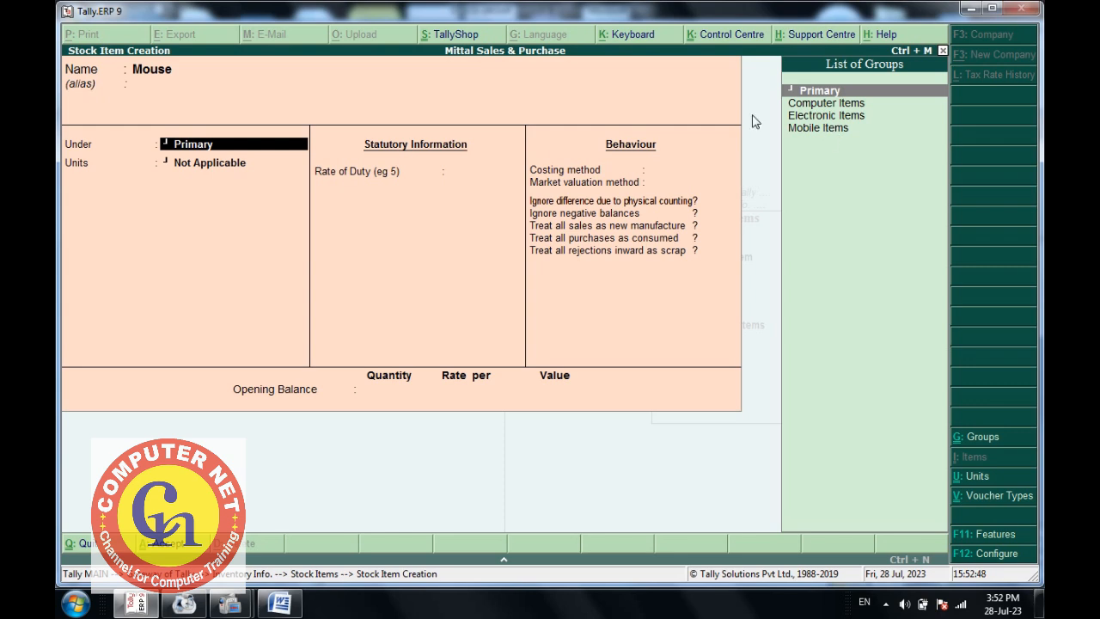
key(Down)
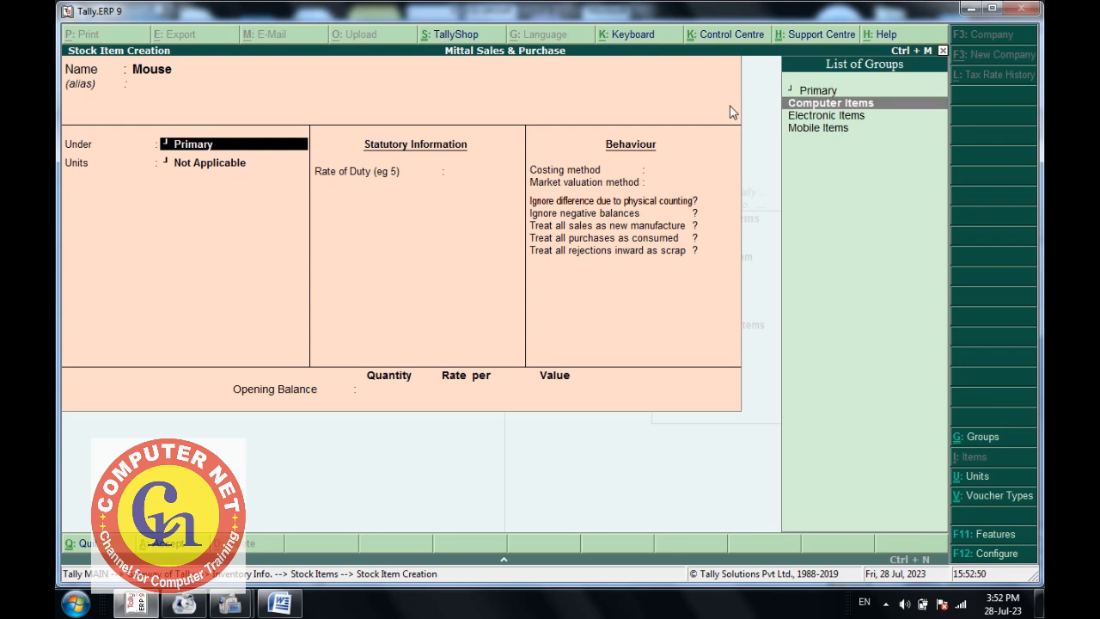
key(Return)
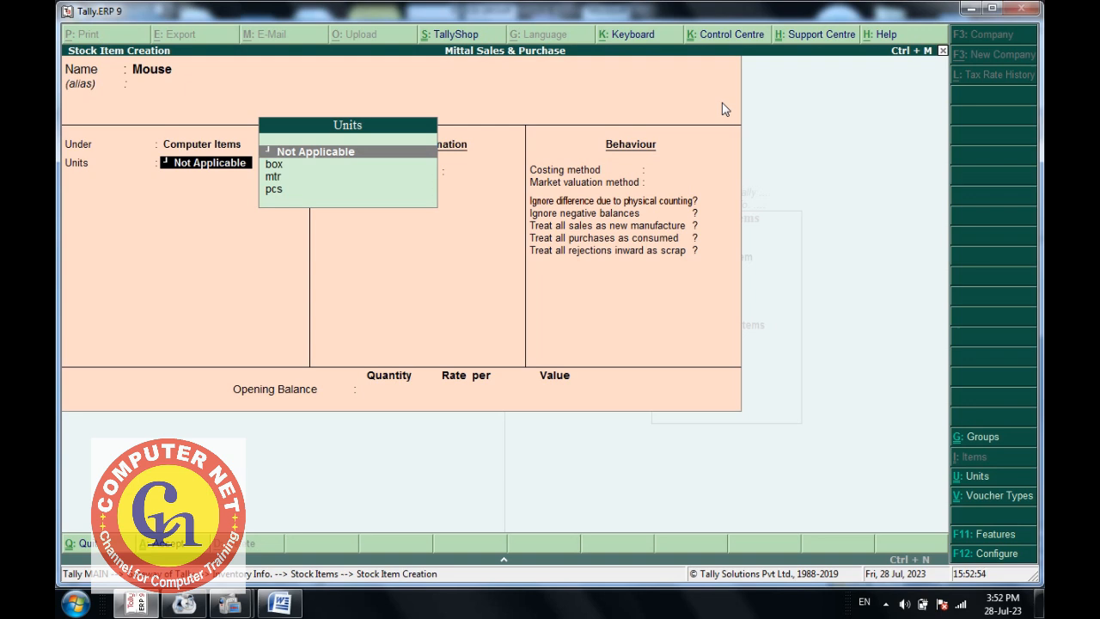
key(Down)
key(Down)
key(Down)
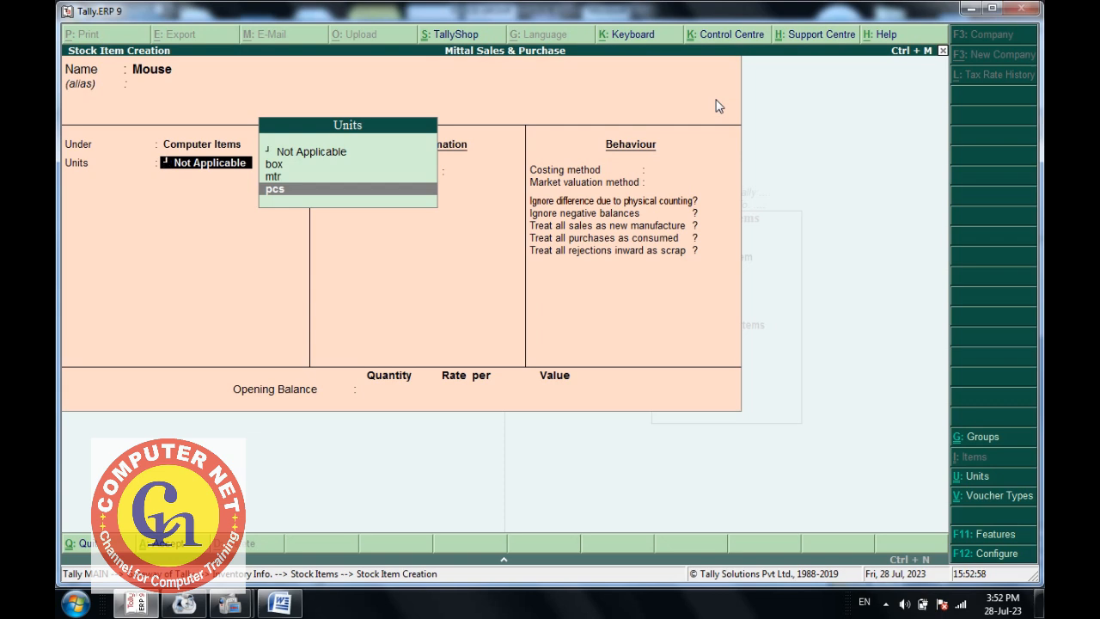
key(Return)
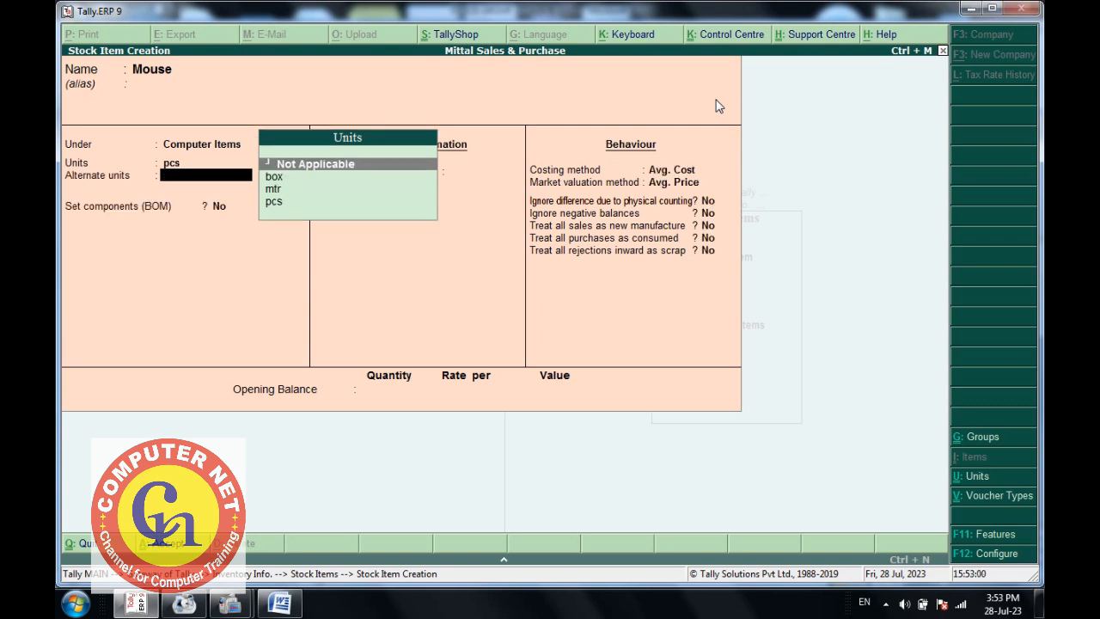
- Keep the default alternate unit, components, duty rate and behaviour settings for Mouse and save the stock item
key(Return)
key(Return)
key(Return)
key(Return)
key(Return)
key(Return)
key(Return)
key(Return)
key(Return)
key(Return)
key(Return)
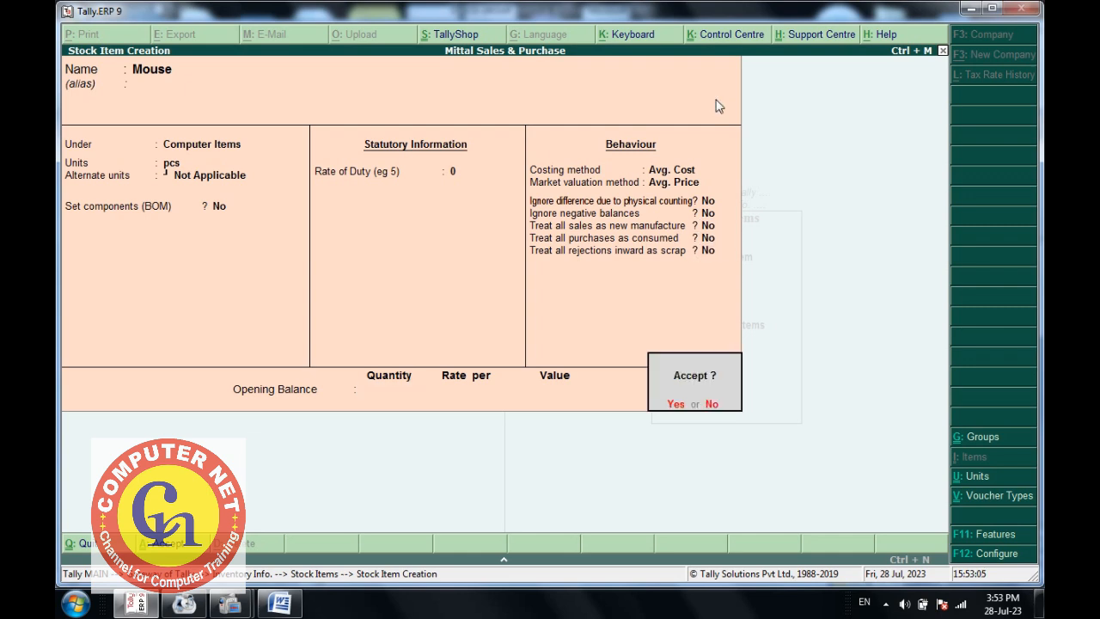
key(Return)
- Enter a stock item named Keyboard with no alias, under the group Computer Items, with pcs as its unit
text(Keyboard)
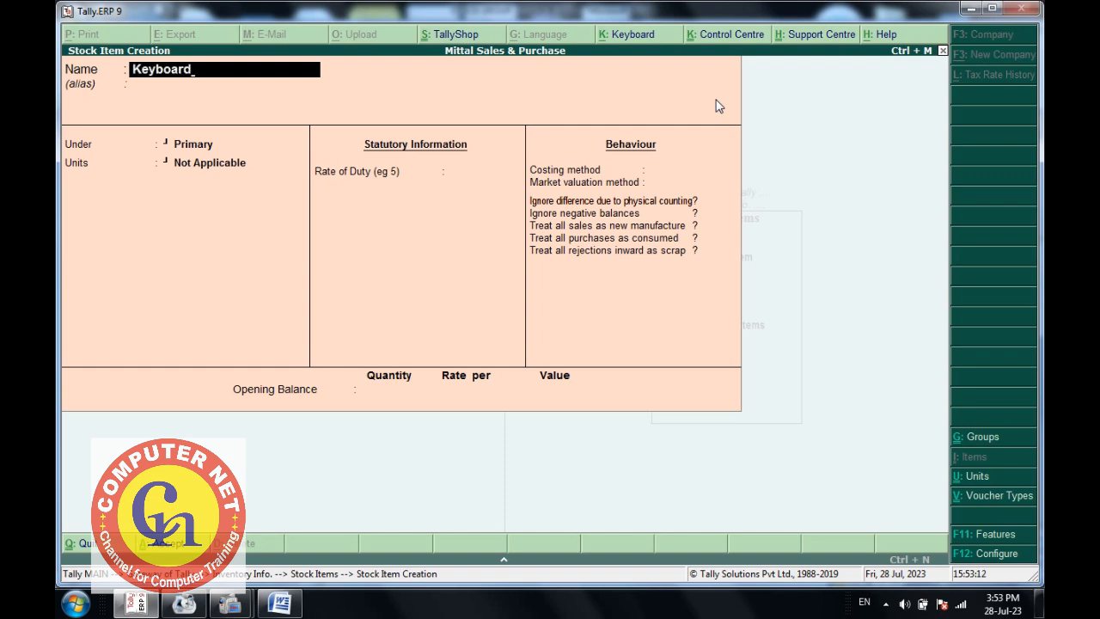
key(Return)
key(Return)
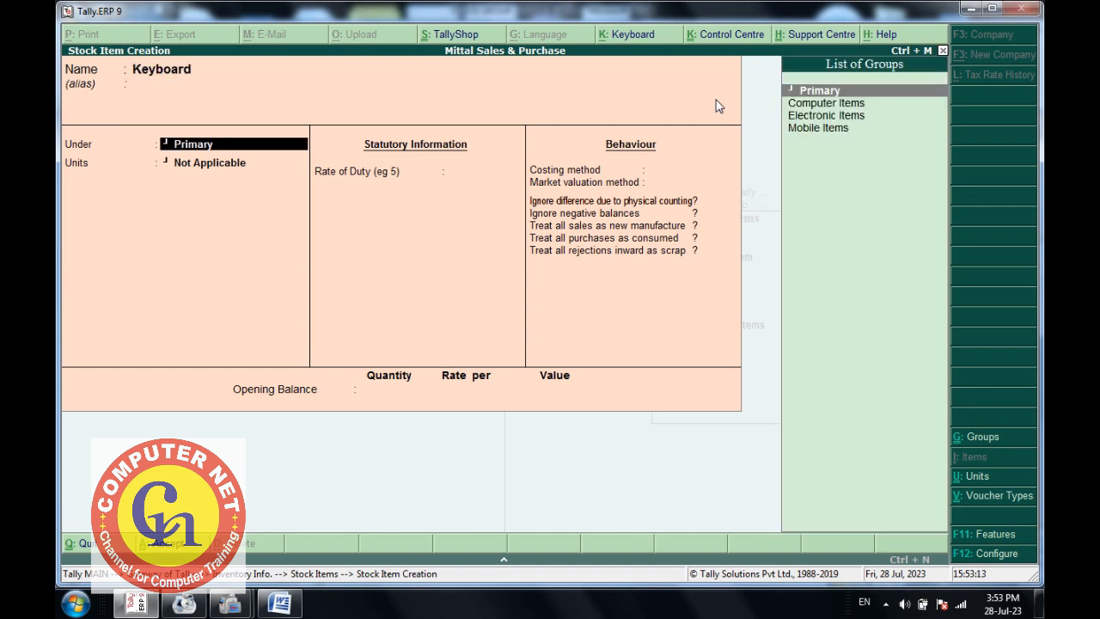
key(Down)
key(Return)
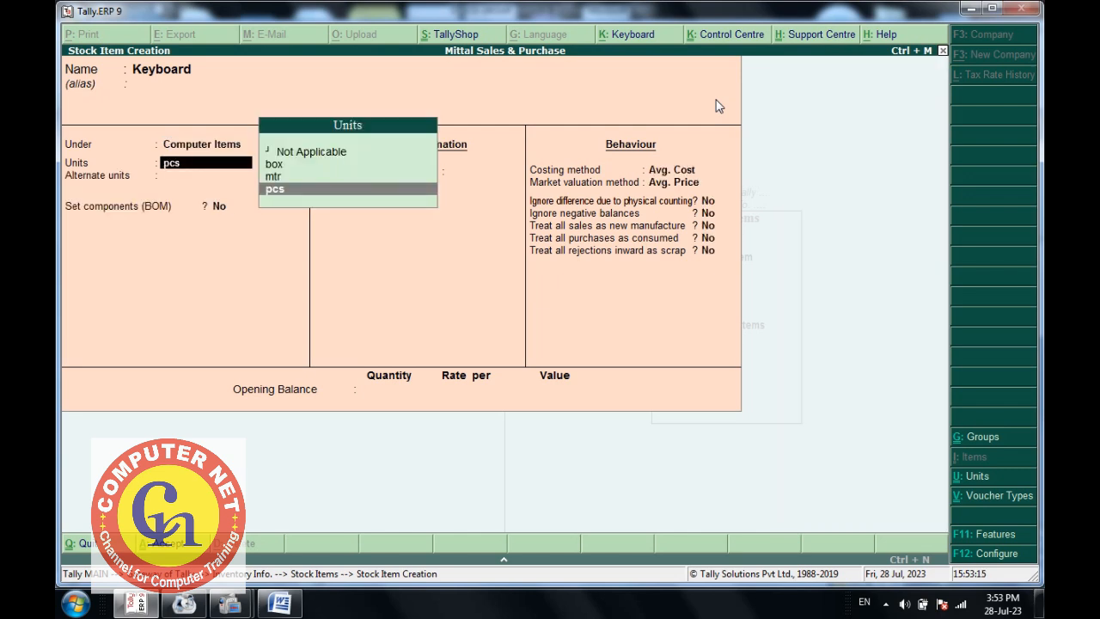
key(Return)
- Keep the default alternate unit, components, duty rate and behaviour settings for Keyboard and save the stock item
key(Return)
key(Return)
key(Return)
key(Return)
key(Return)
key(Return)
key(Return)
key(Return)
key(Return)
key(Return)
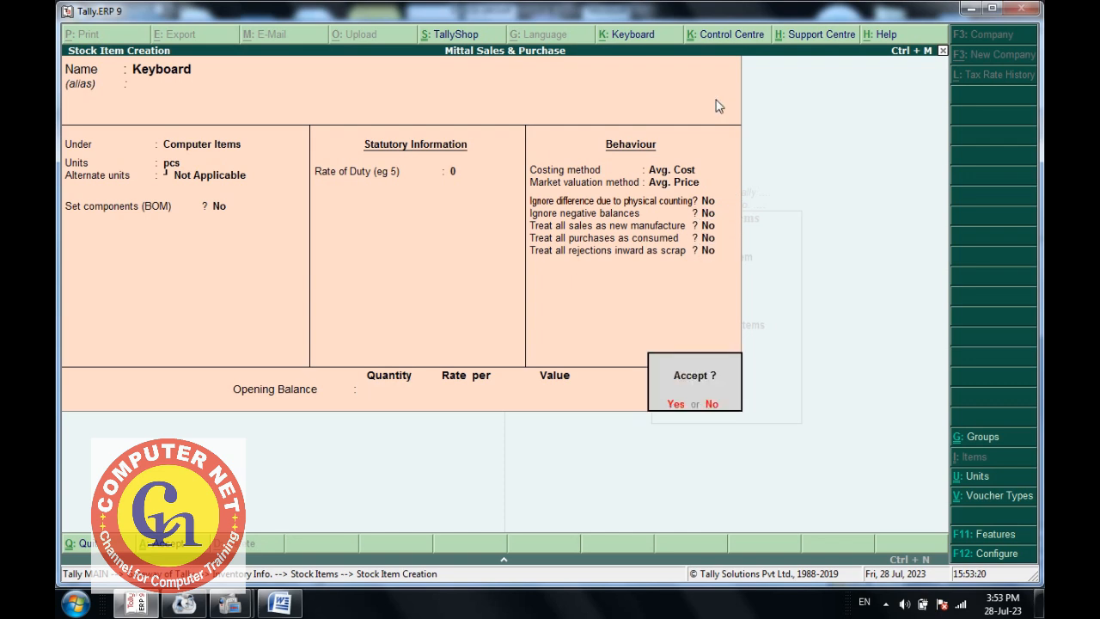
key(Return)
- Enter a stock item named CPU with no alias, under the group Computer Items, with box as its unit
text(CPU)
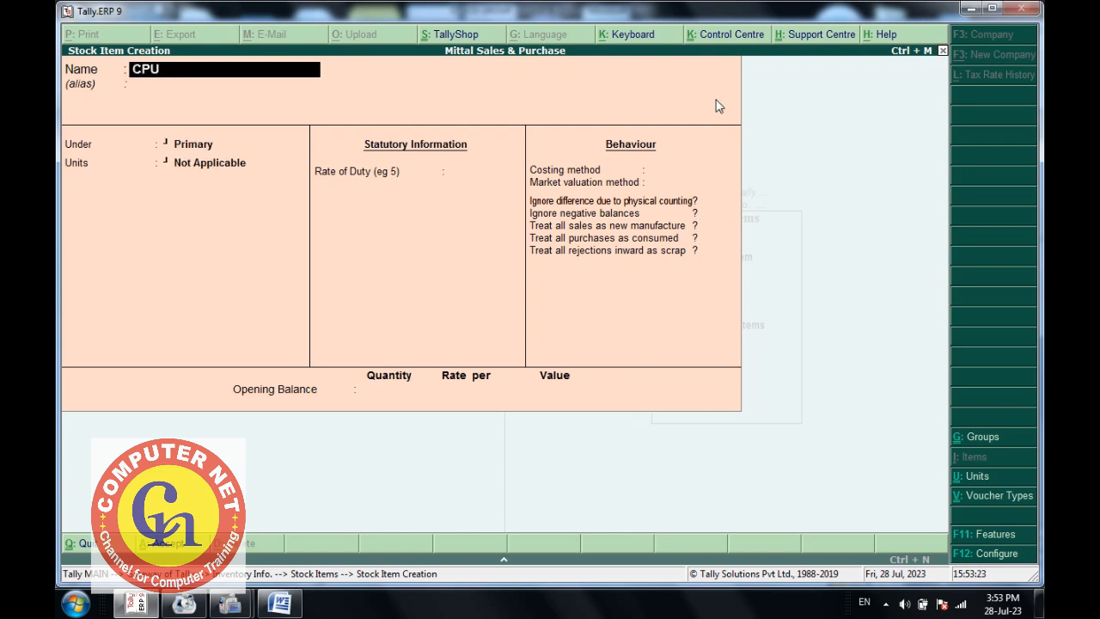
key(Return)
key(Return)
key(Down)
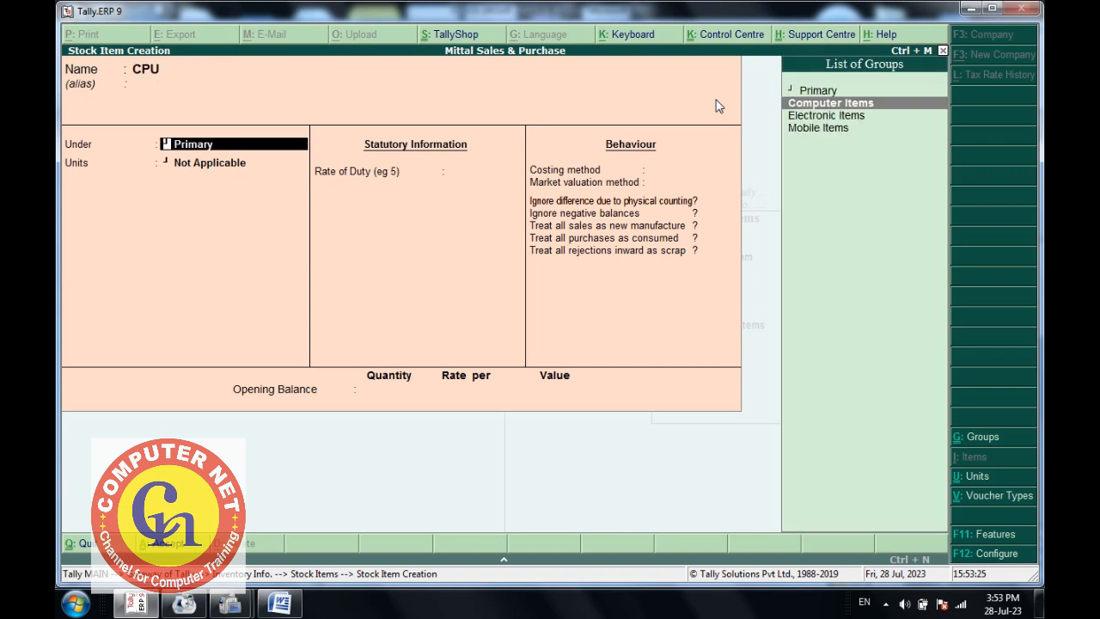
key(Return)
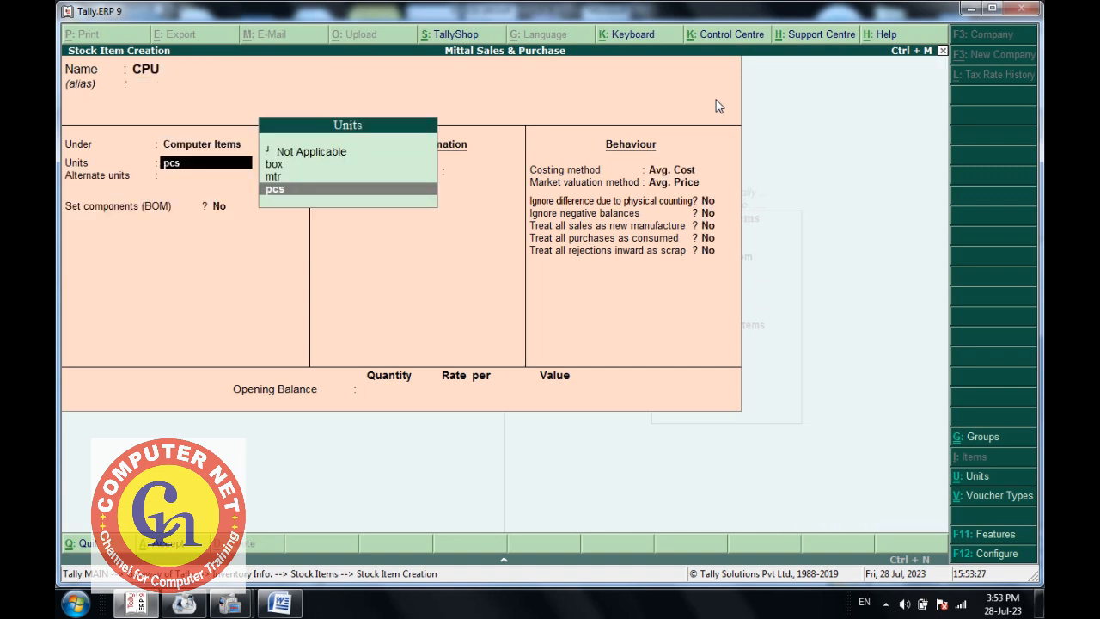
key(Up)
key(Up)
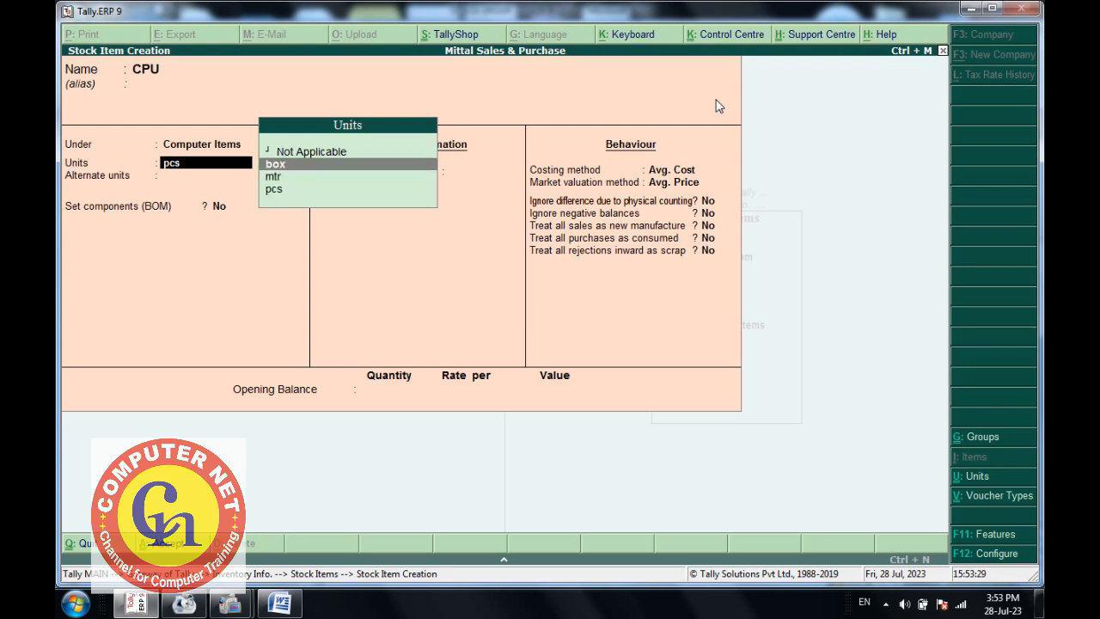
key(Return)
- Keep the default alternate unit, components, duty rate and behaviour settings for CPU and save the stock item
key(Return)
key(Return)
key(Return)
key(Return)
key(Return)
key(Return)
key(Return)
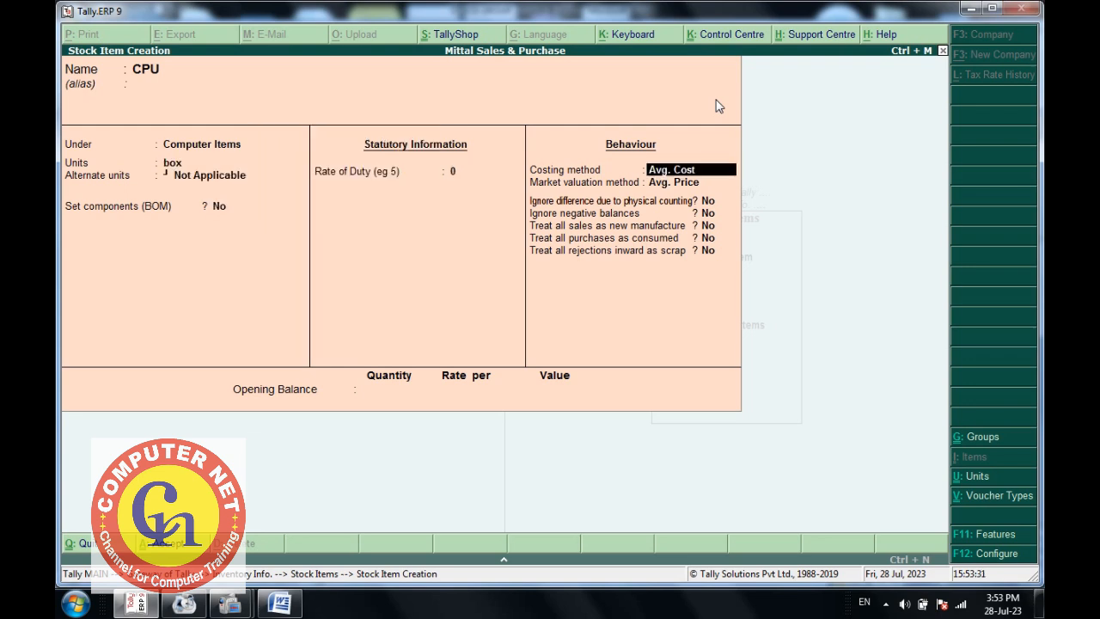
key(Return)
key(Return)
key(Return)
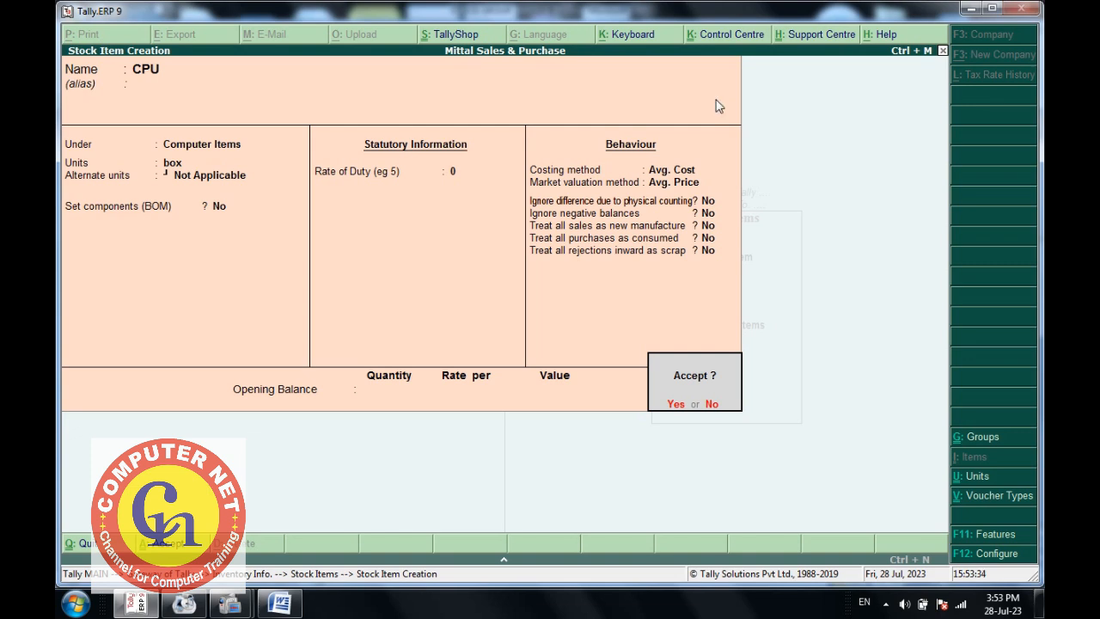
key(Return)
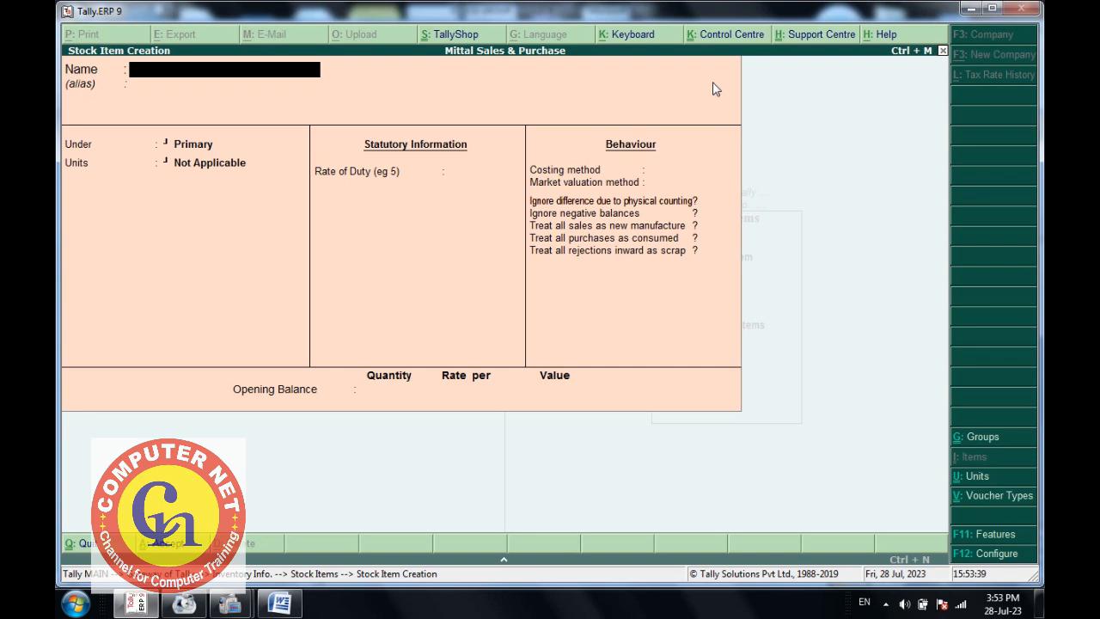
- Check the Electronic Items list in the Word document, and enter the stock item LED TV in Tally.ERP 9 under Electronic Items with unit pcs
click(280, 605)
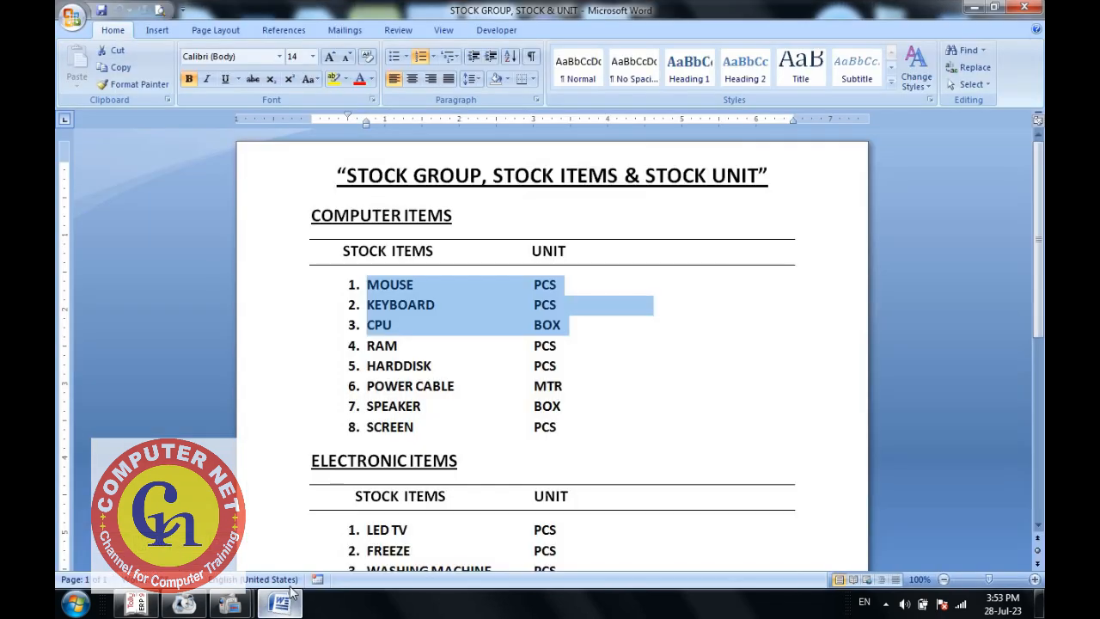
scroll(401, 492, down, 3)
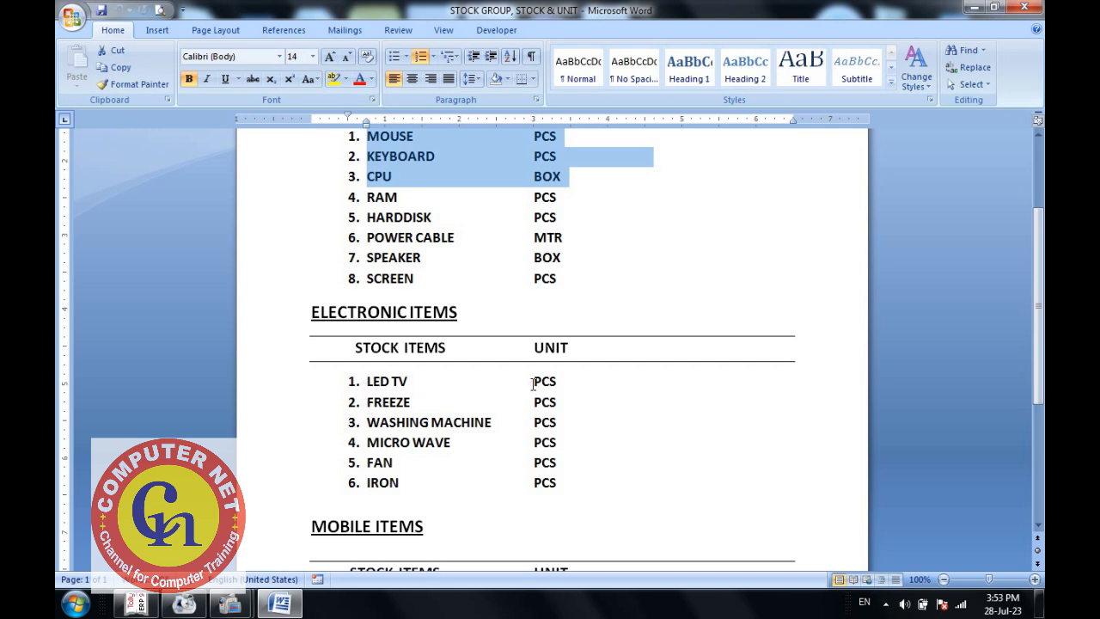
key(alt+Tab)
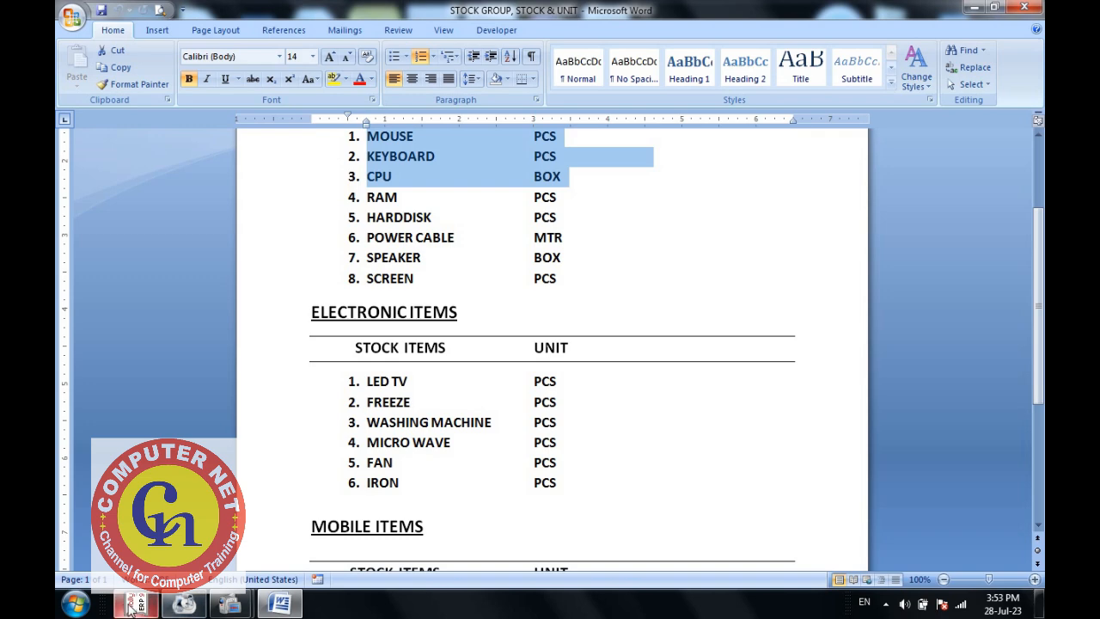
text(LED TV)
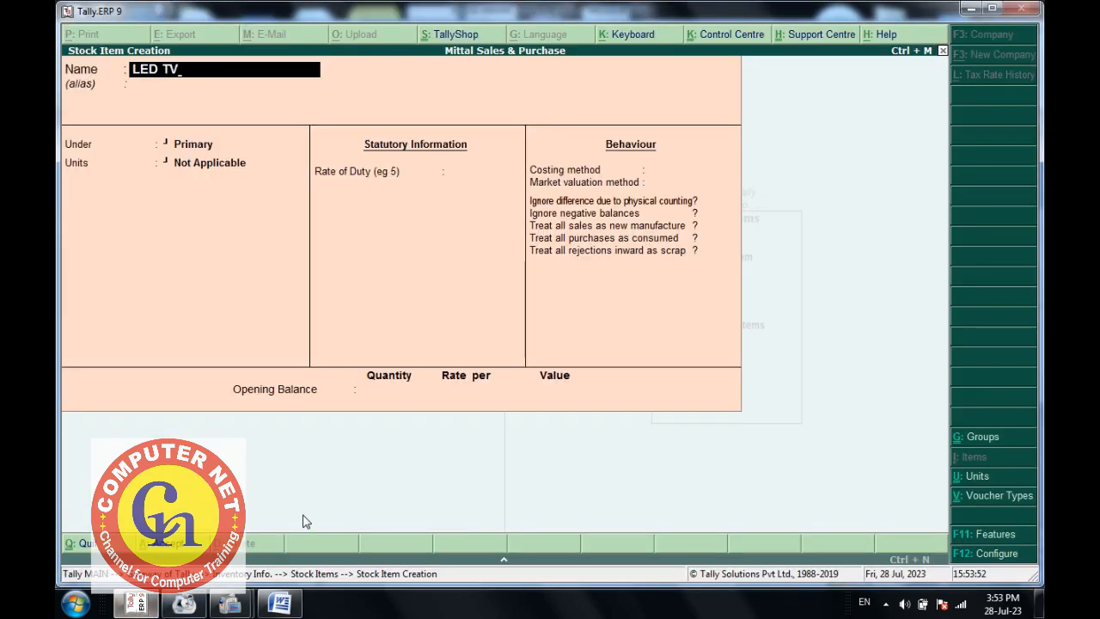
key(Return)
key(Return)
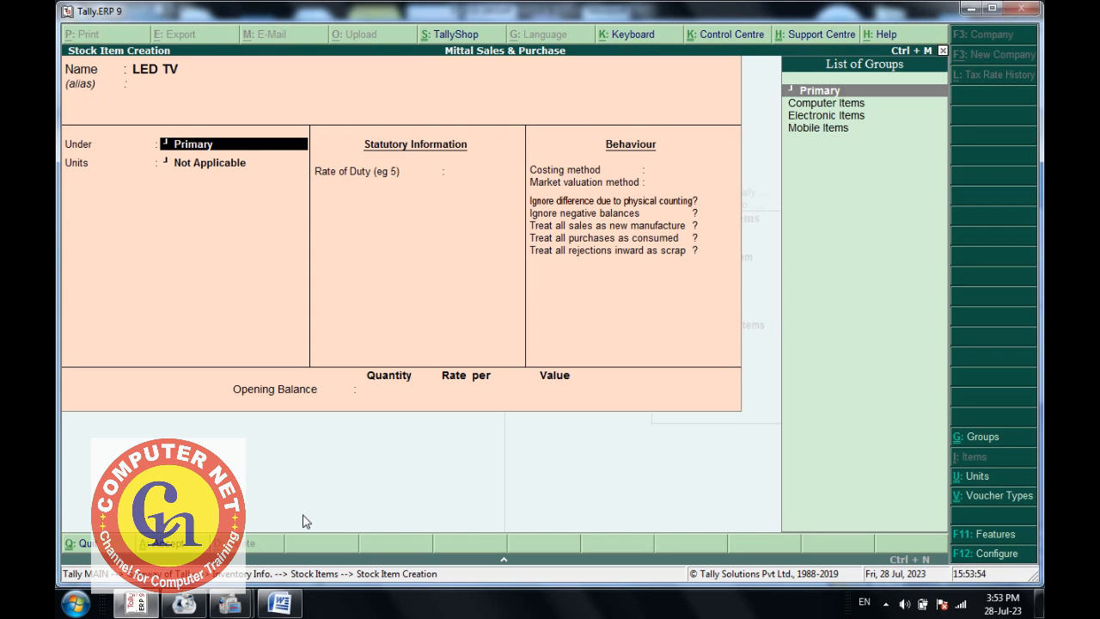
key(Down)
key(Down)
key(Return)
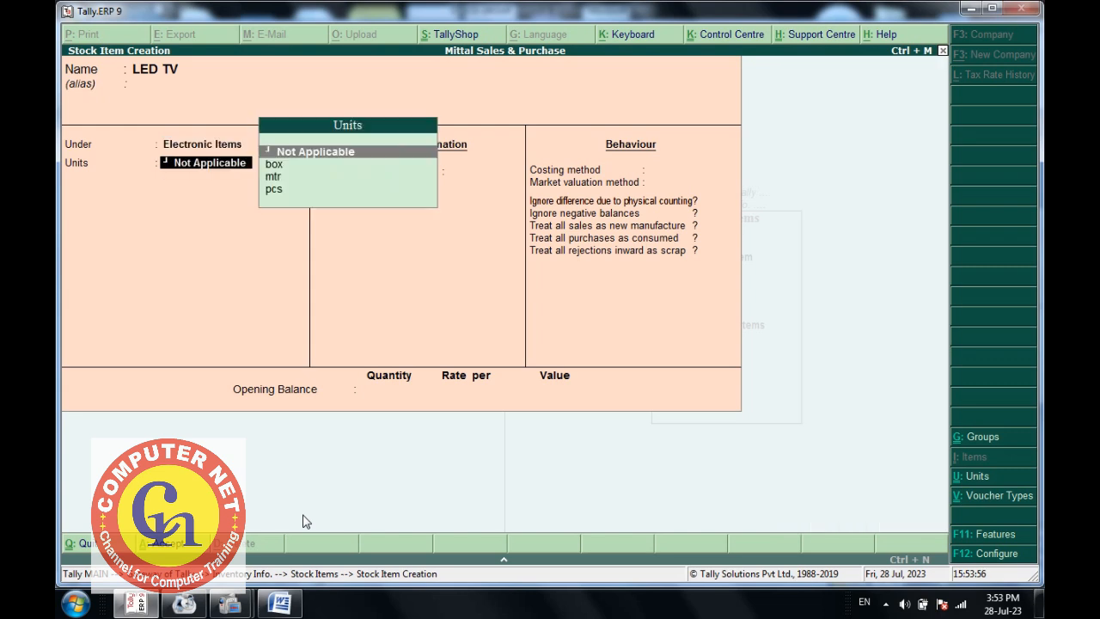
key(Down)
key(Down)
key(Down)
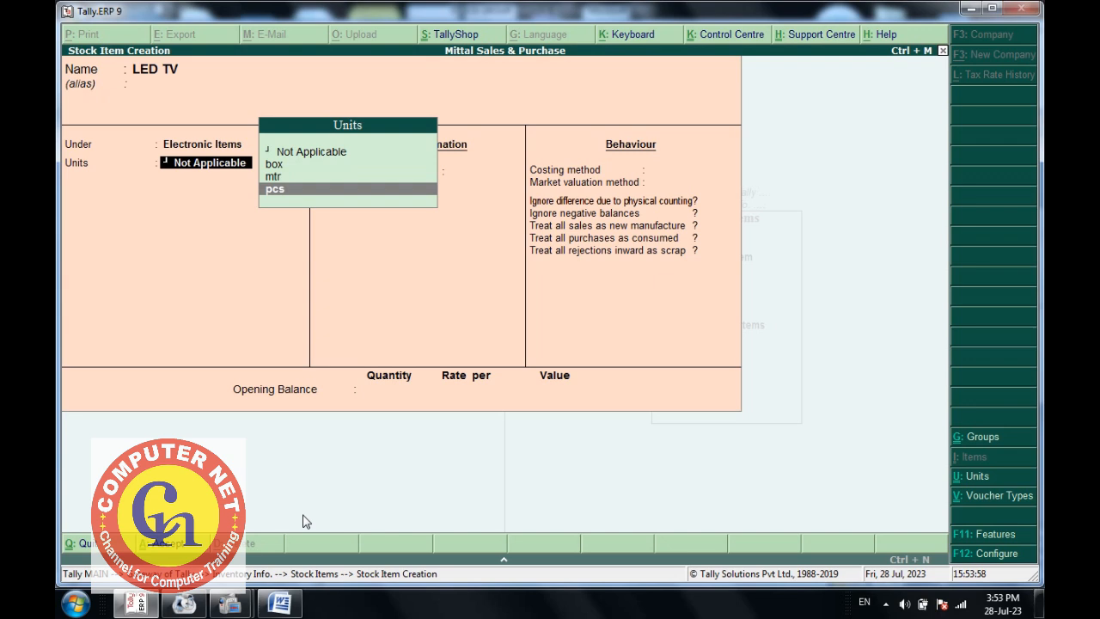
key(Return)
- Keep the default alternate unit, components, duty rate and behaviour settings for LED TV and save the stock item
key(Return)
key(Return)
key(Return)
key(Return)
key(Return)
key(Return)
key(Return)
key(Return)
key(Return)
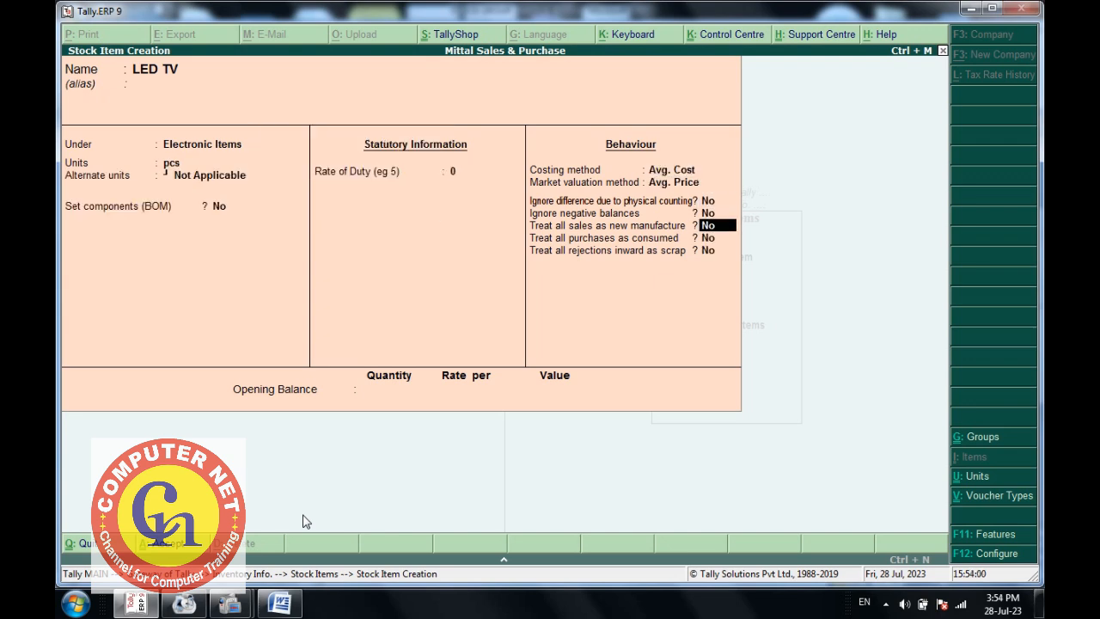
key(Return)
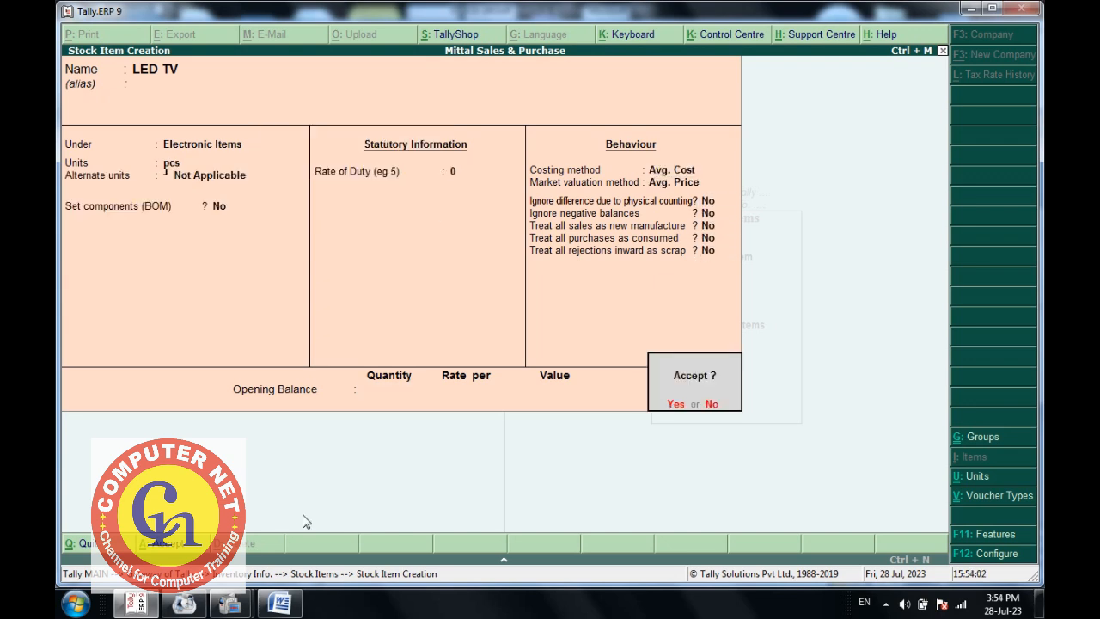
key(Return)
- Enter a stock item named FREEZE with no alias, under the group Electronic Items, with pcs as its unit
text(FREEZE)
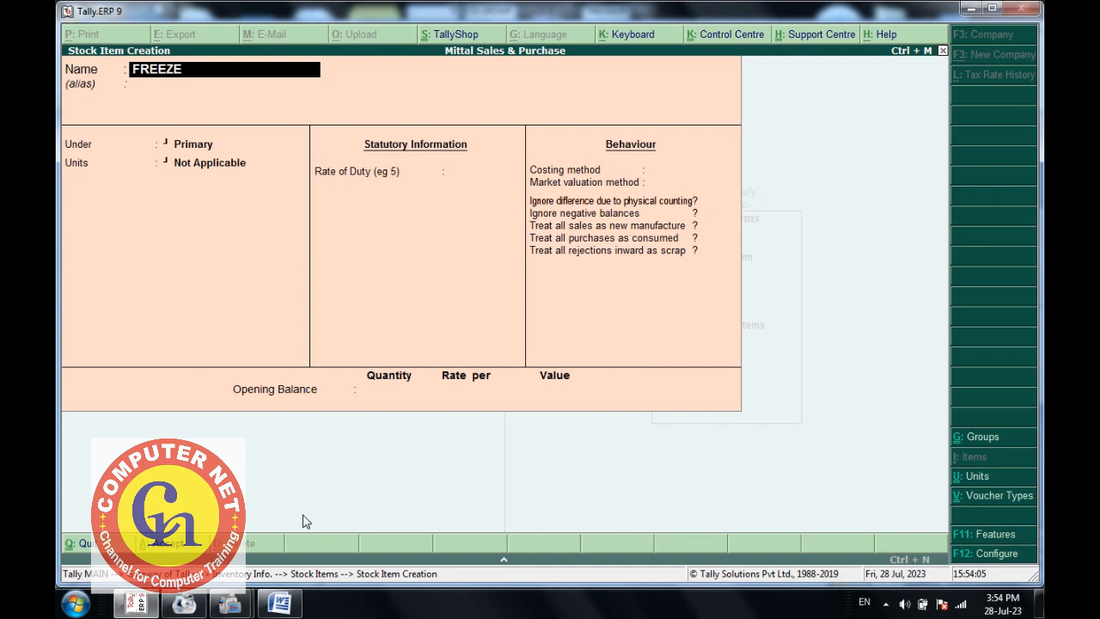
key(Return)
key(Return)
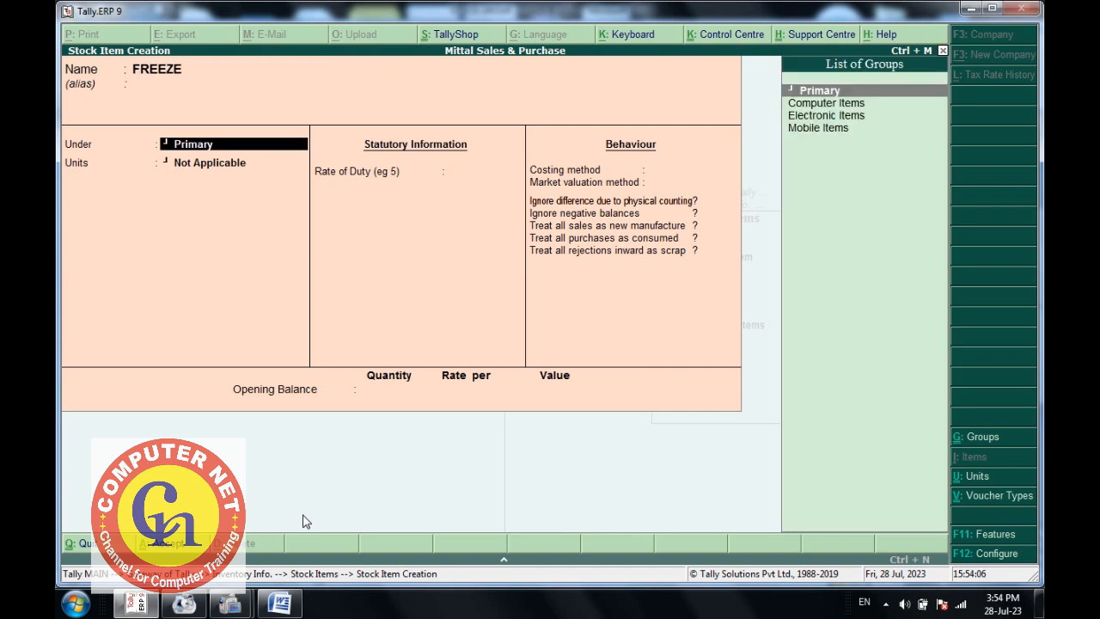
key(Down)
key(Down)
key(Return)
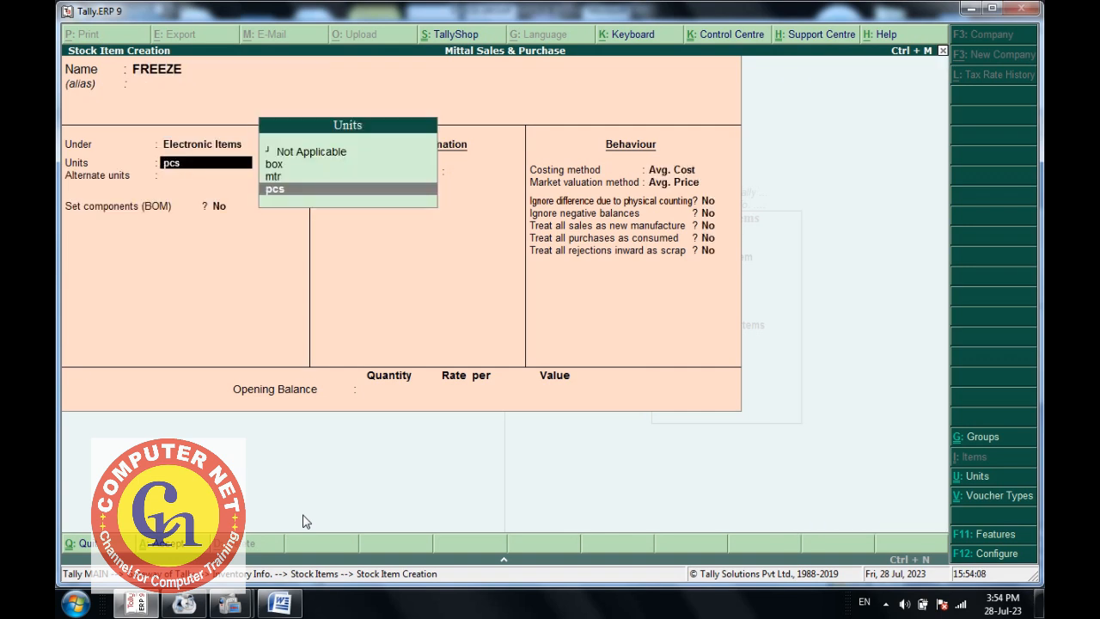
key(Return)
- Keep the default alternate unit, components, duty rate and behaviour settings for FREEZE and save the stock item
key(Return)
key(Return)
key(Return)
key(Return)
key(Return)
key(Return)
key(Return)
key(Return)
key(Return)
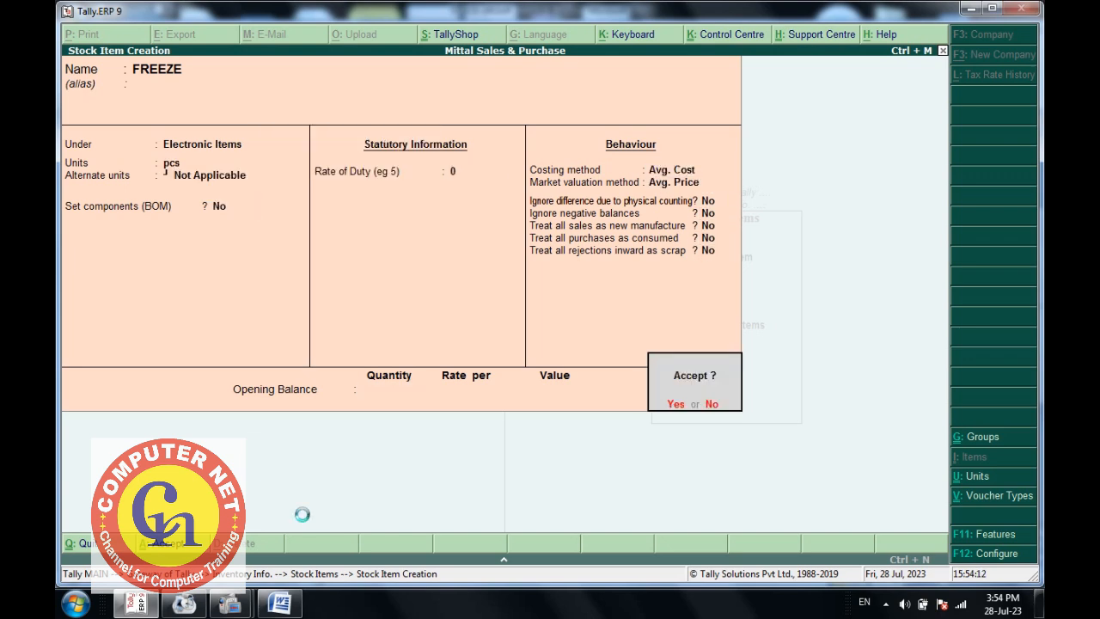
key(Return)
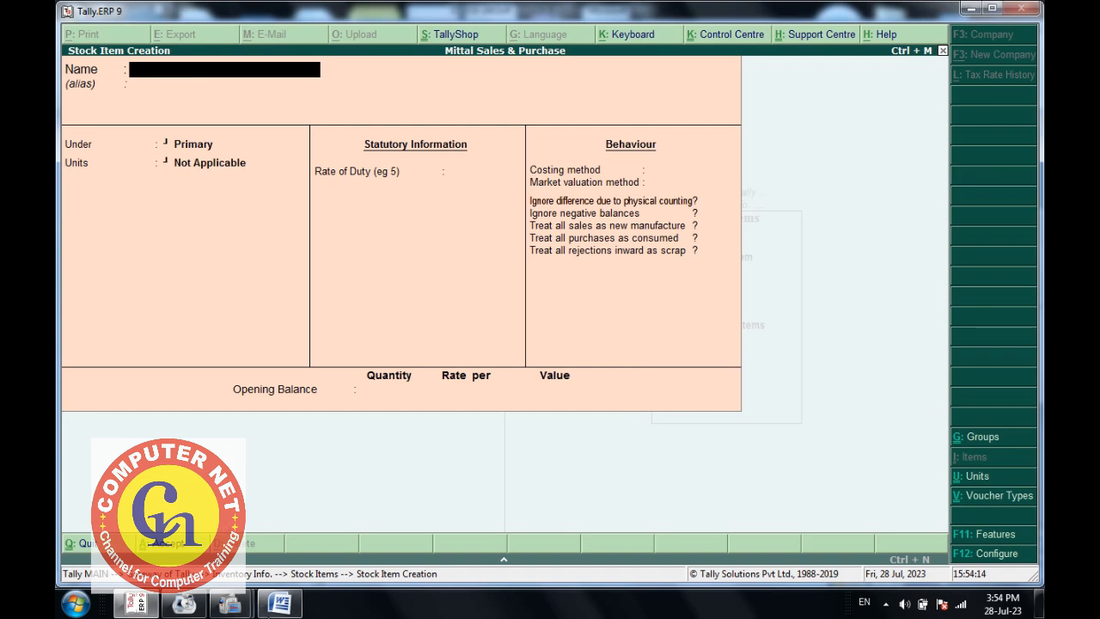
- Check the Mobile Items list in the Word document and name the new Tally.ERP 9 stock item VIVO A5 PRO
click(272, 608)
scroll(310, 507, down, 3)
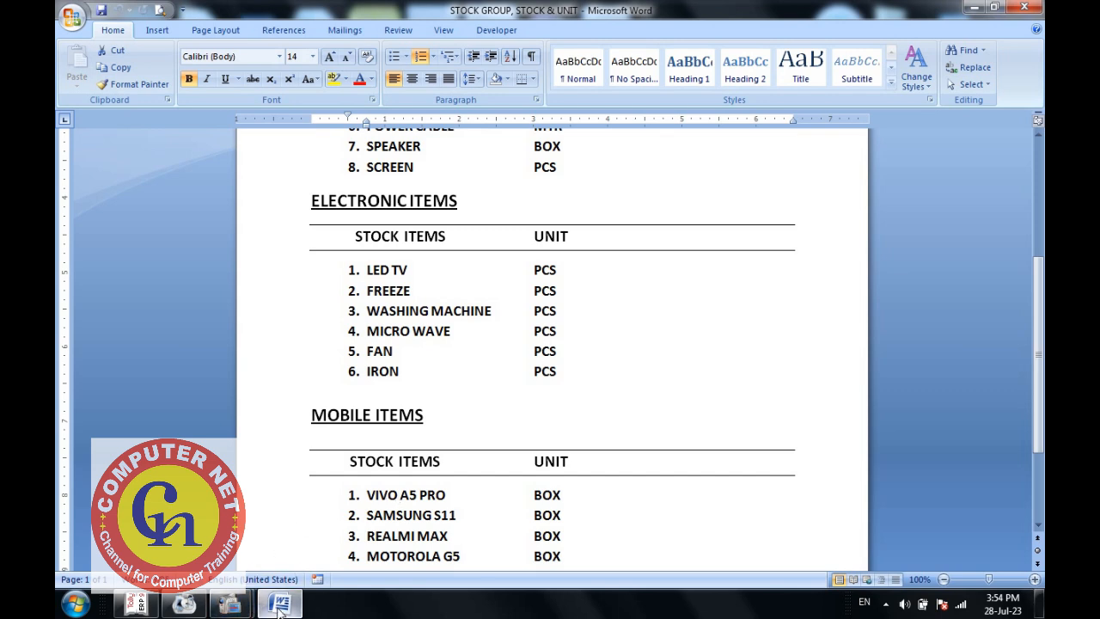
click(136, 604)
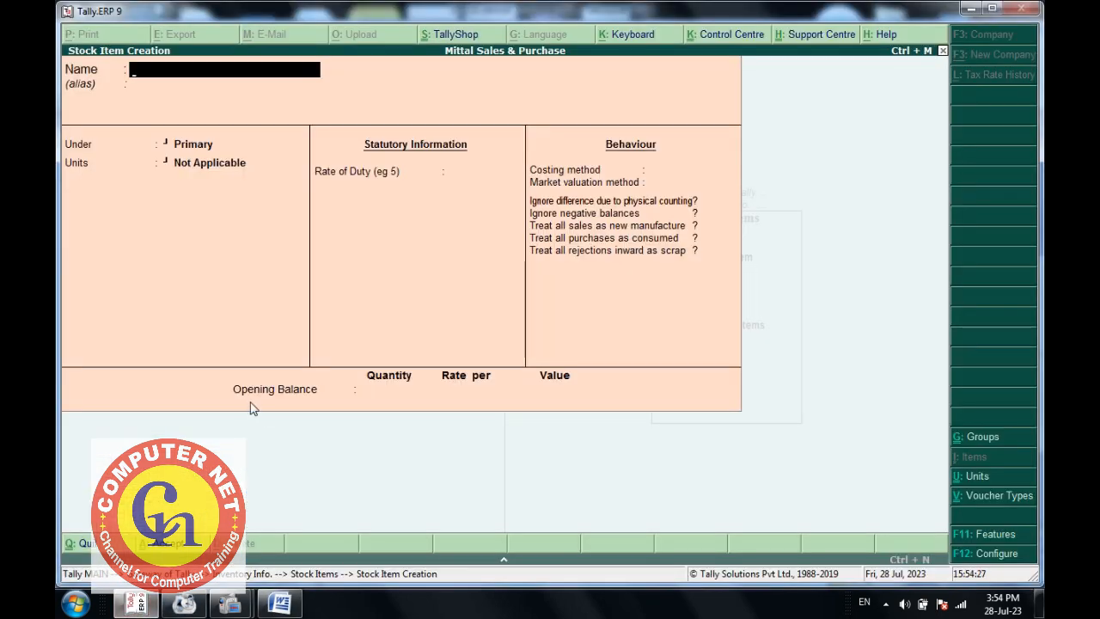
text(ViVO)
click(280, 604)
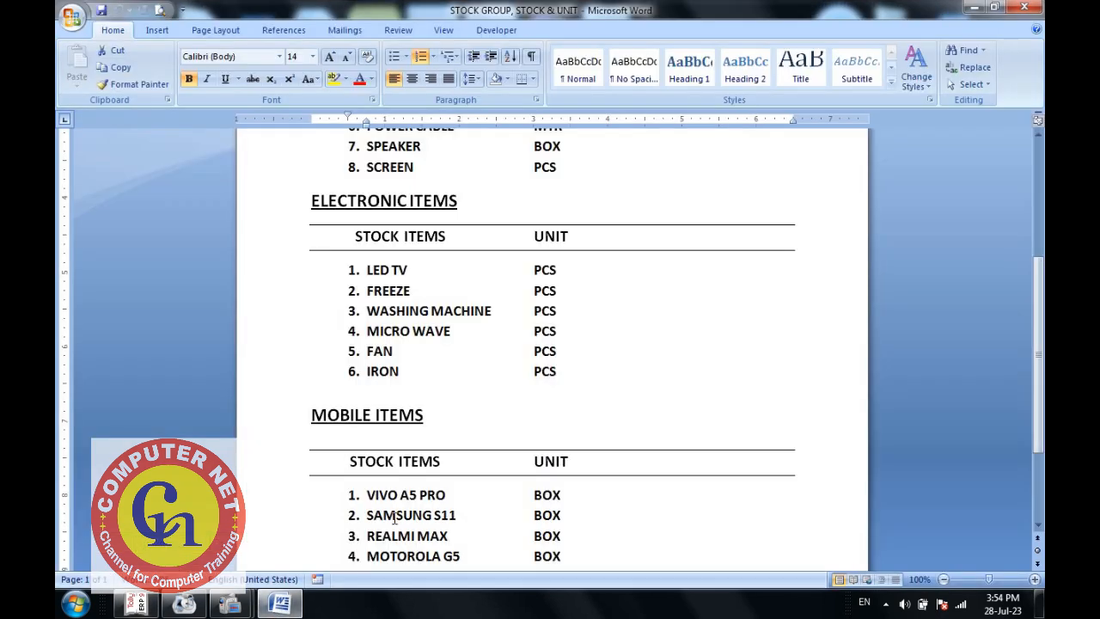
click(136, 604)
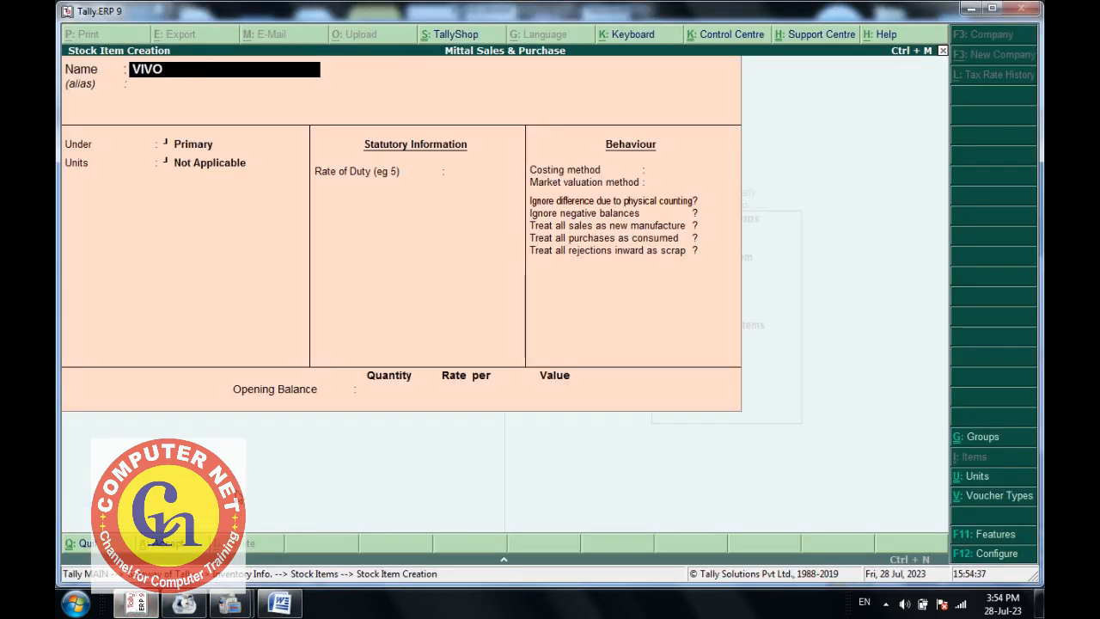
text(A5 PRO)
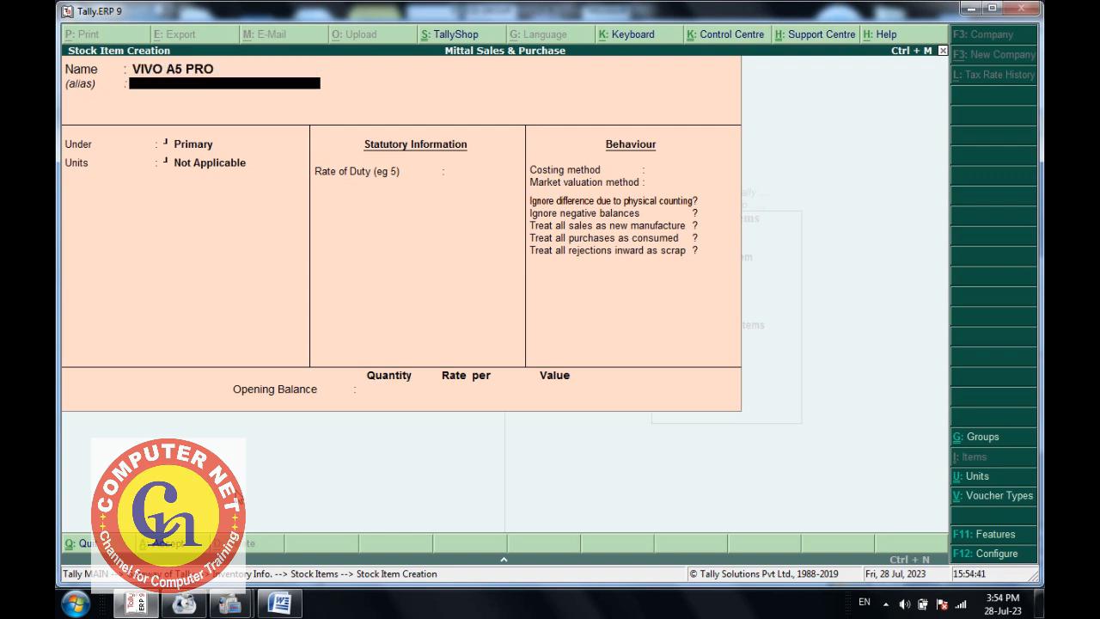
- Leave the alias of VIVO A5 PRO empty, place it under Mobile Items and choose pcs as its unit
key(Return)
key(Down)
key(Down)
key(Down)
key(Return)
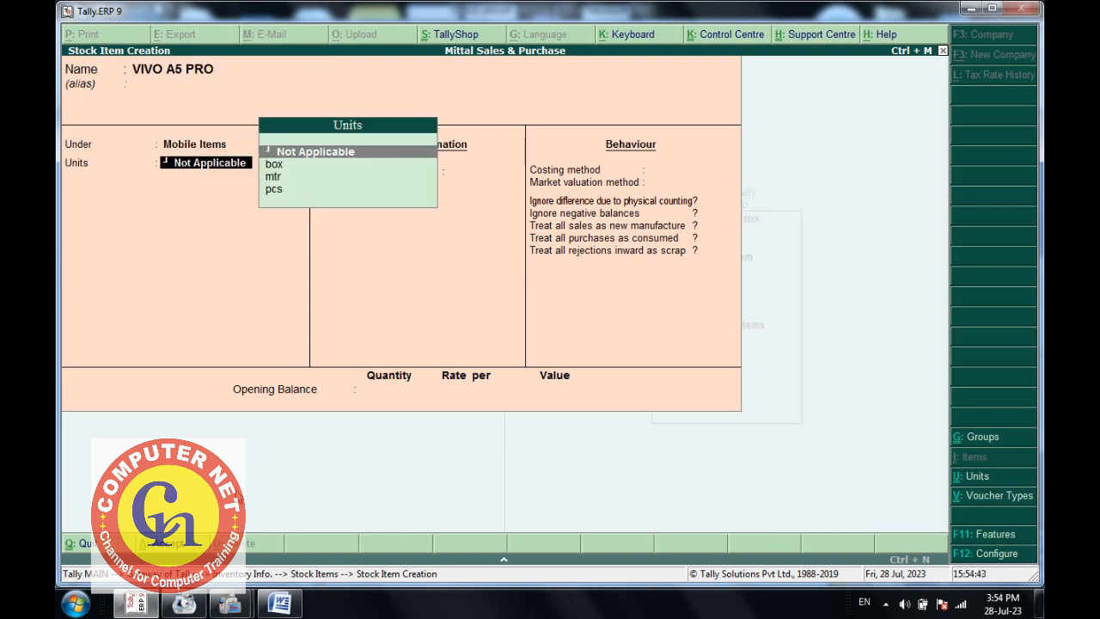
key(Down)
key(Down)
key(Down)
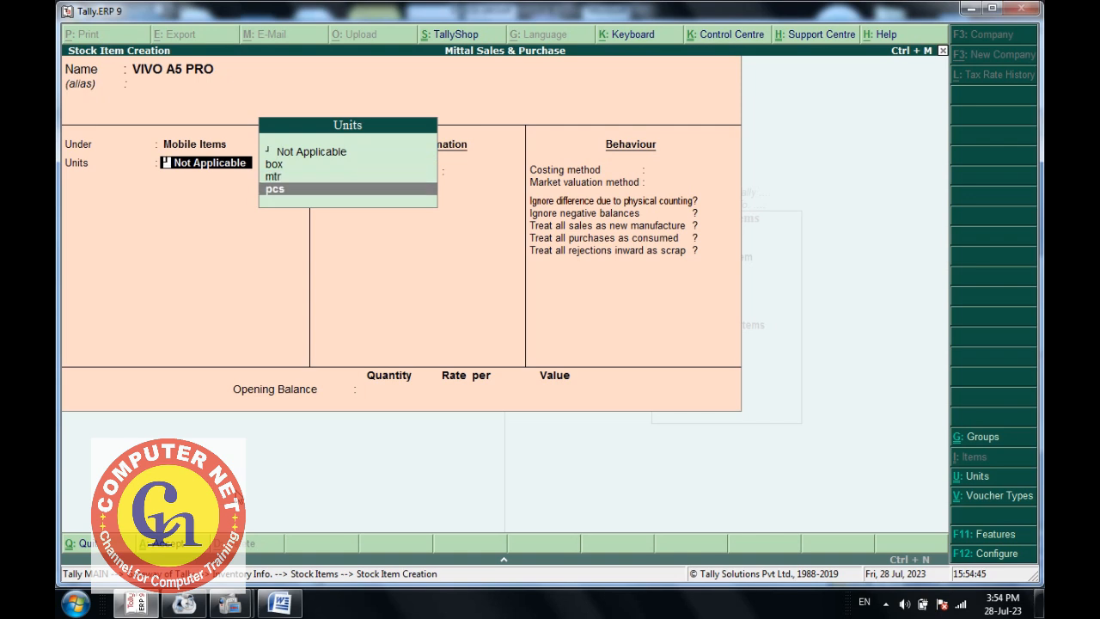
key(Return)
- Keep the default alternate unit, components, duty rate and behaviour settings for VIVO A5 PRO and save the stock item
key(Return)
key(Return)
key(Return)
key(Return)
key(Return)
key(Return)
key(Return)
key(Return)
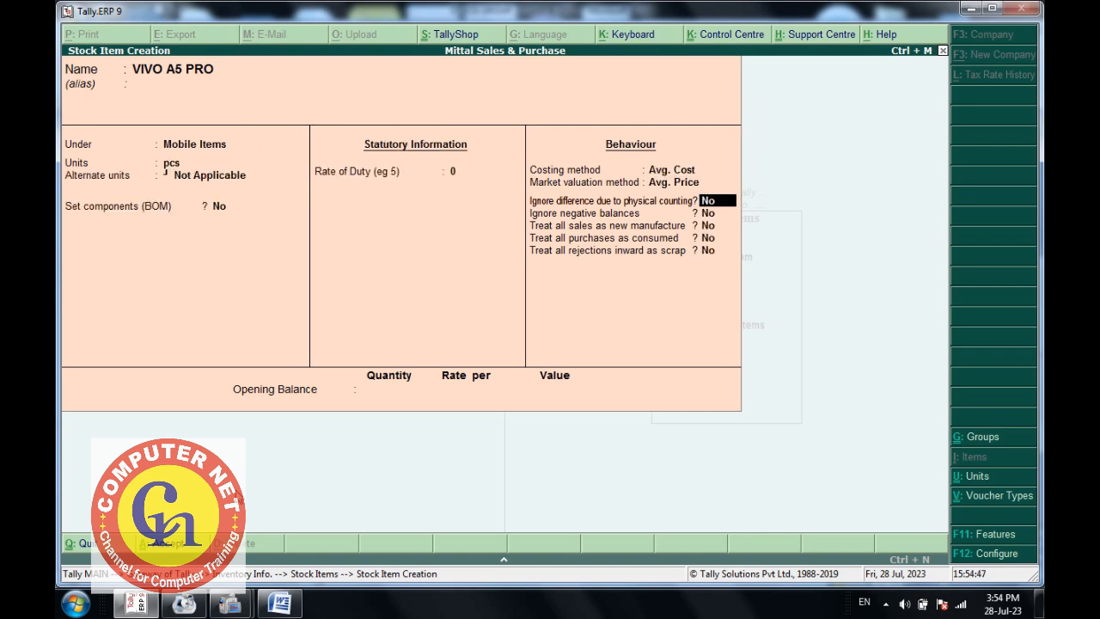
key(Return)
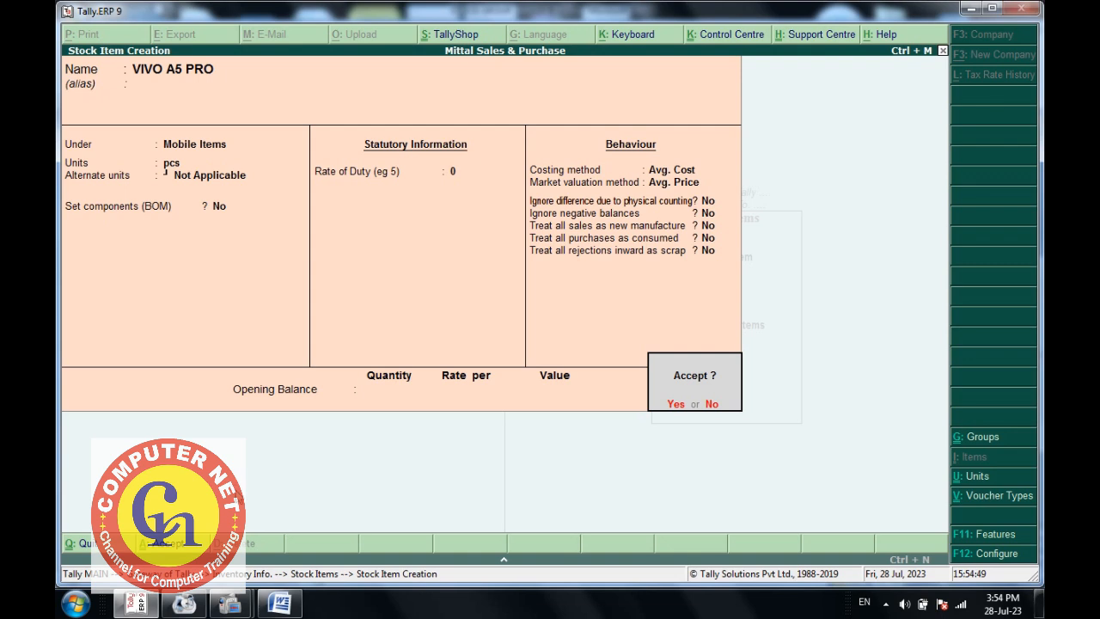
key(Return)
- Enter a stock item named SAMSUNG G 5 with no alias, under the group Mobile Items, with pcs as its unit
text(SA)
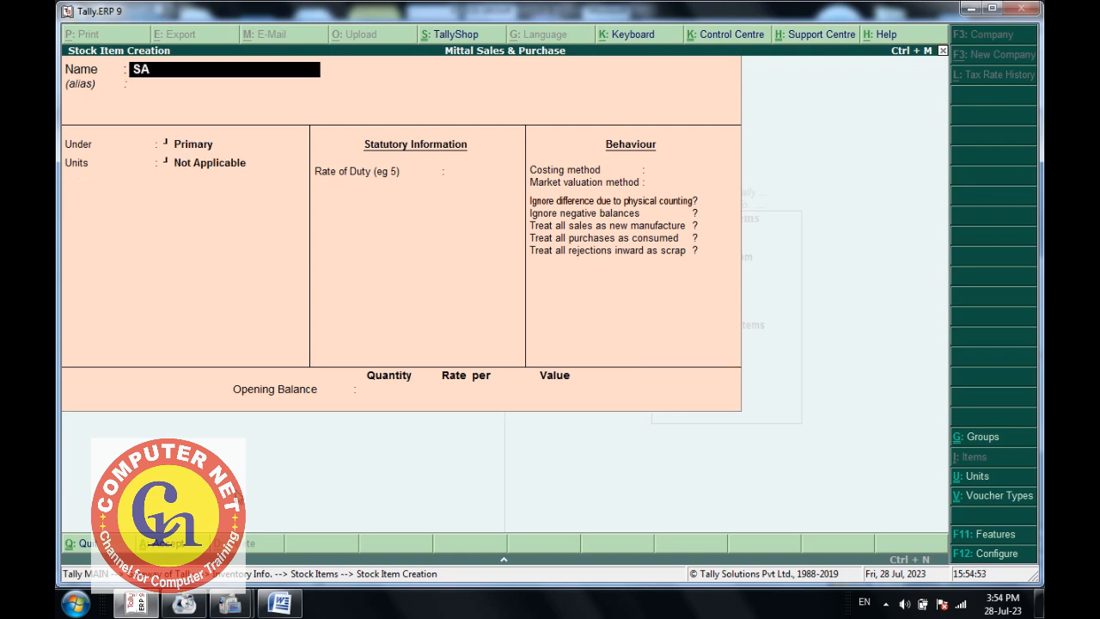
text(MSUNG G 5)
key(BackSpace)
text(5)
key(Return)
key(Return)
key(Down)
key(Down)
key(Down)
key(Return)
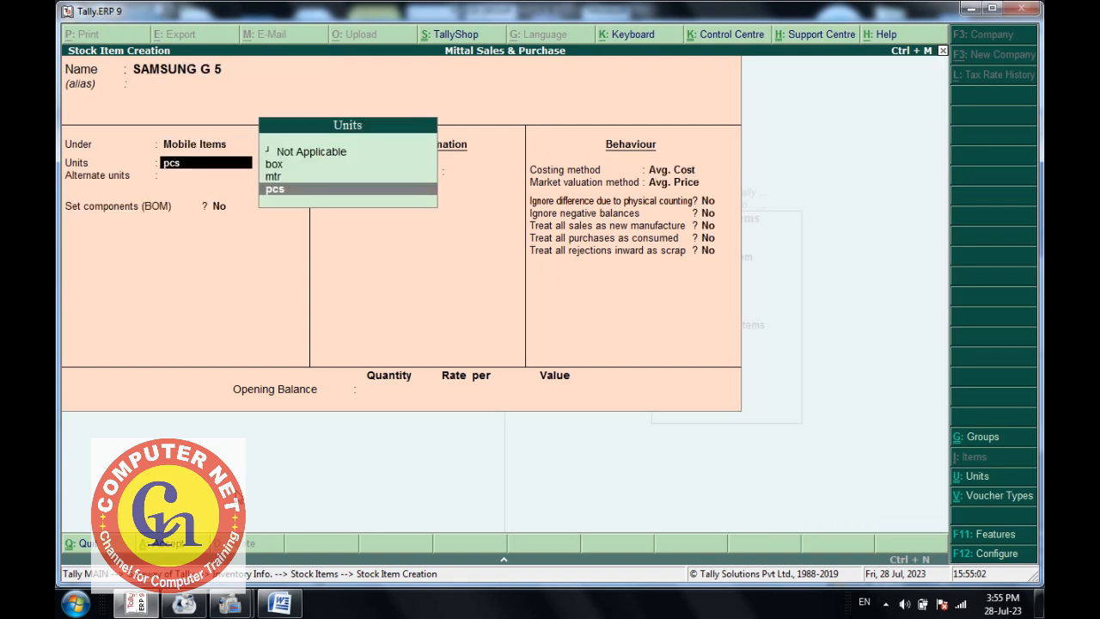
key(Return)
- Save SAMSUNG G 5 with the default alternate unit, components, duty rate and behaviour settings, and return to the Gateway of Tally
key(Return)
key(Return)
key(Return)
key(Return)
key(Return)
key(Return)
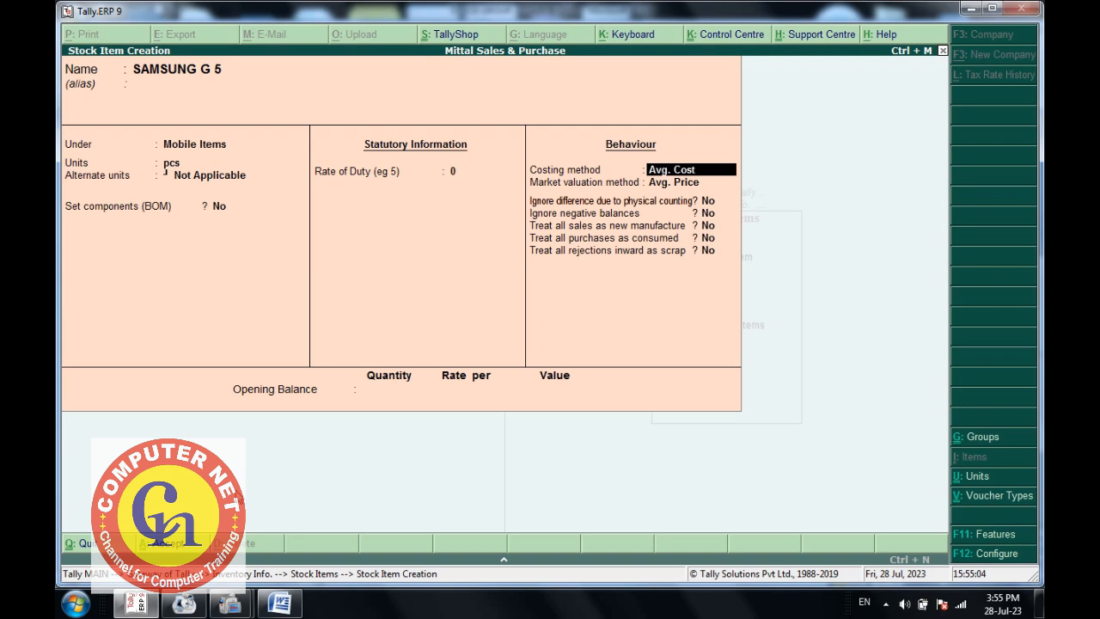
key(Return)
key(Return)
key(Return)
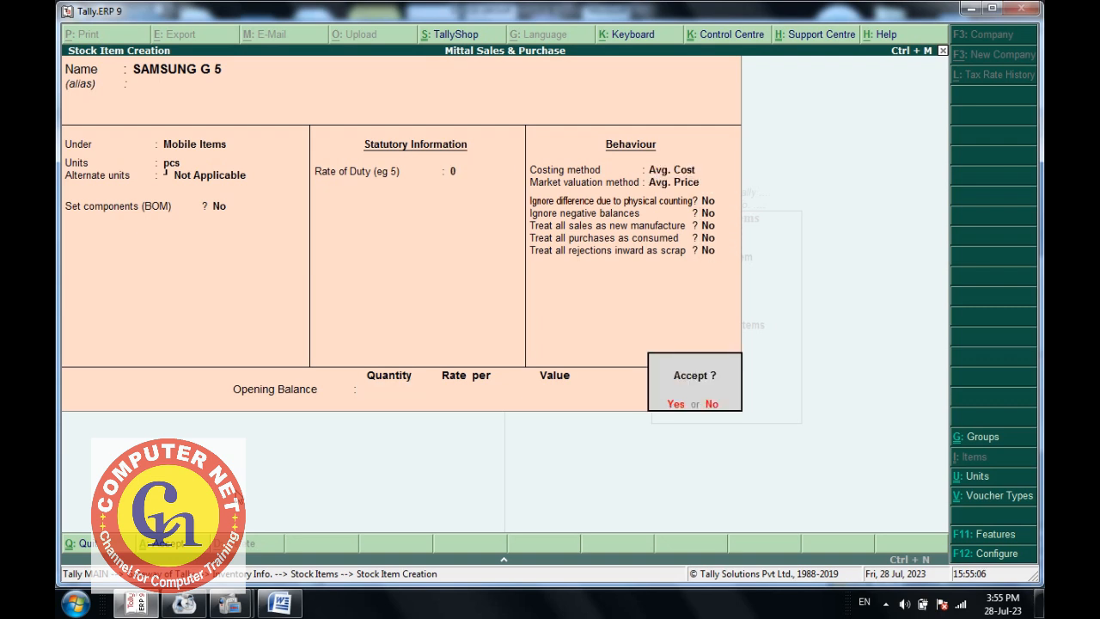
key(Return)
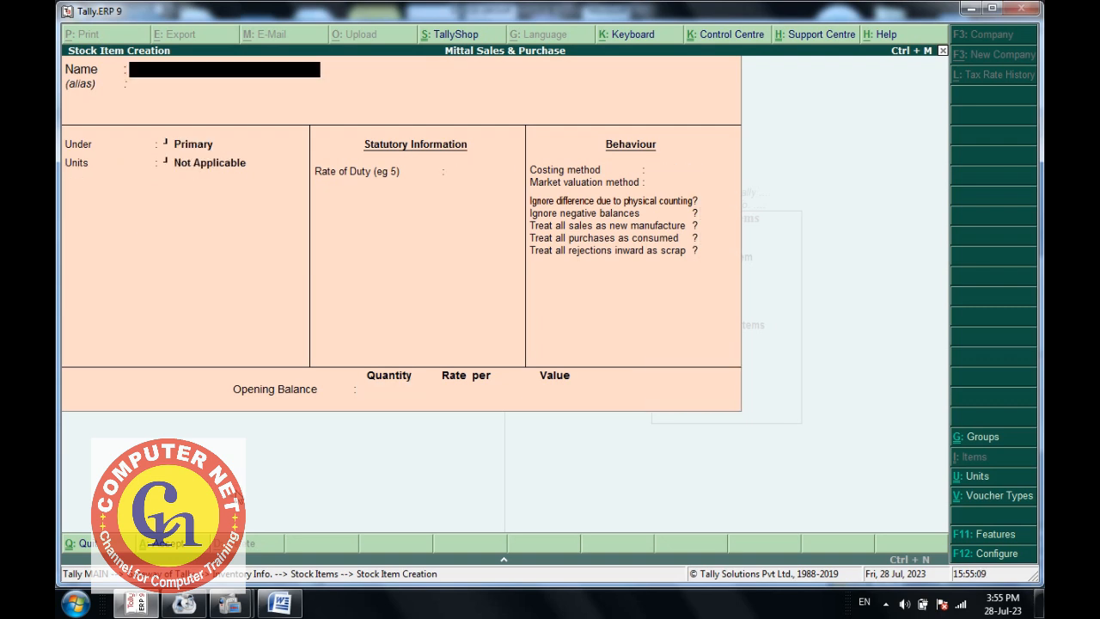
key(Escape)
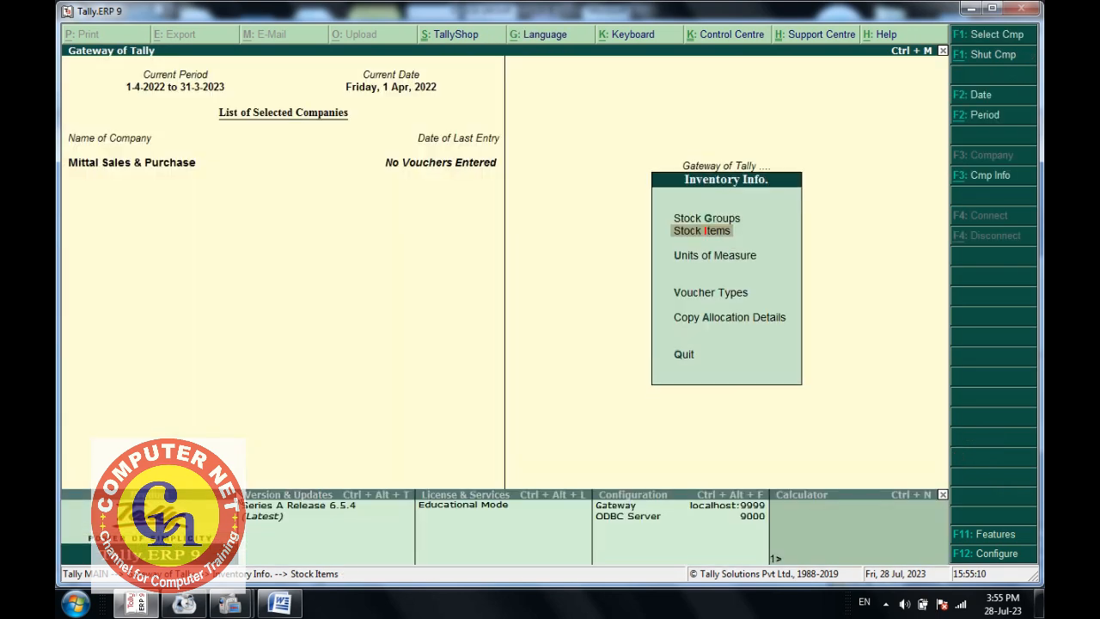
key(Escape)
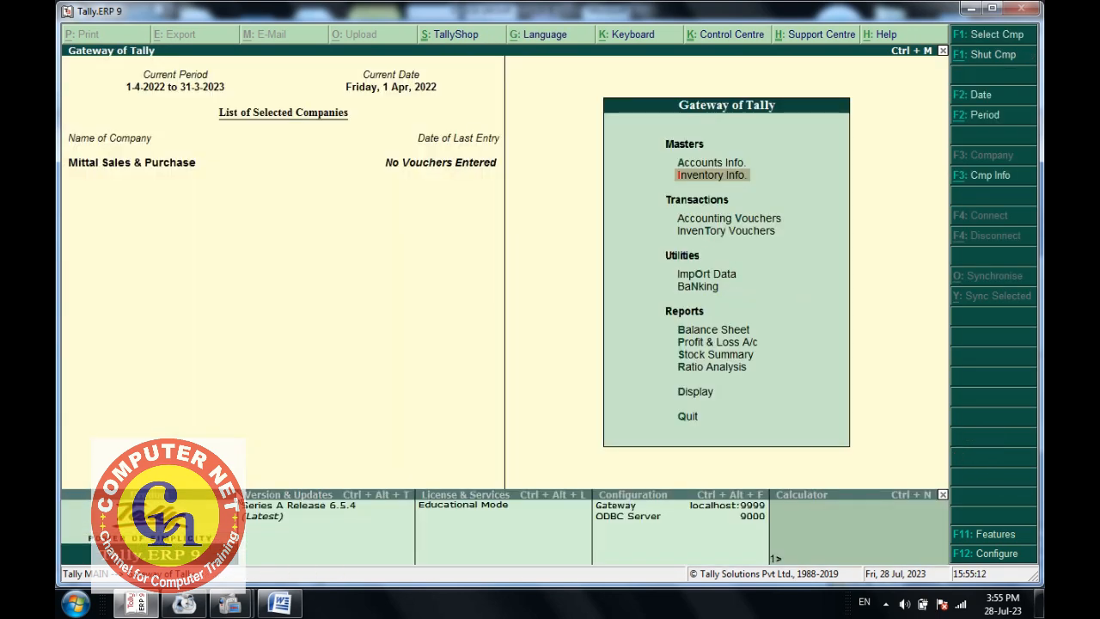